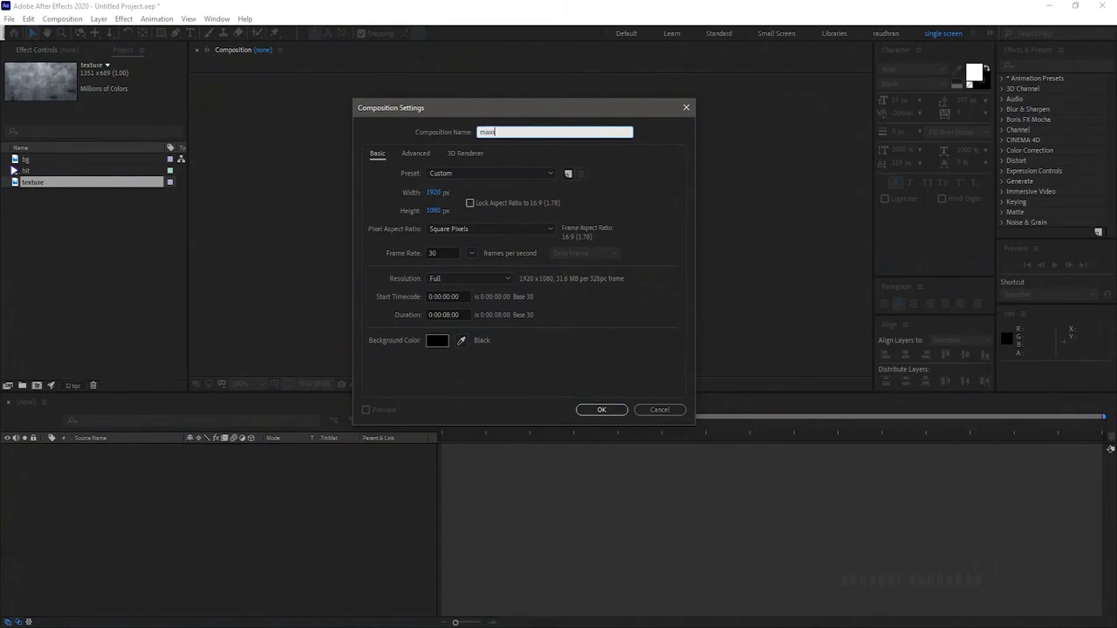
# Create the composition named main and place the bg image in it, scaled up to fill the whole frame
pyautogui.press('Return')
pyautogui.moveTo(29, 160); pyautogui.dragTo(124, 468)
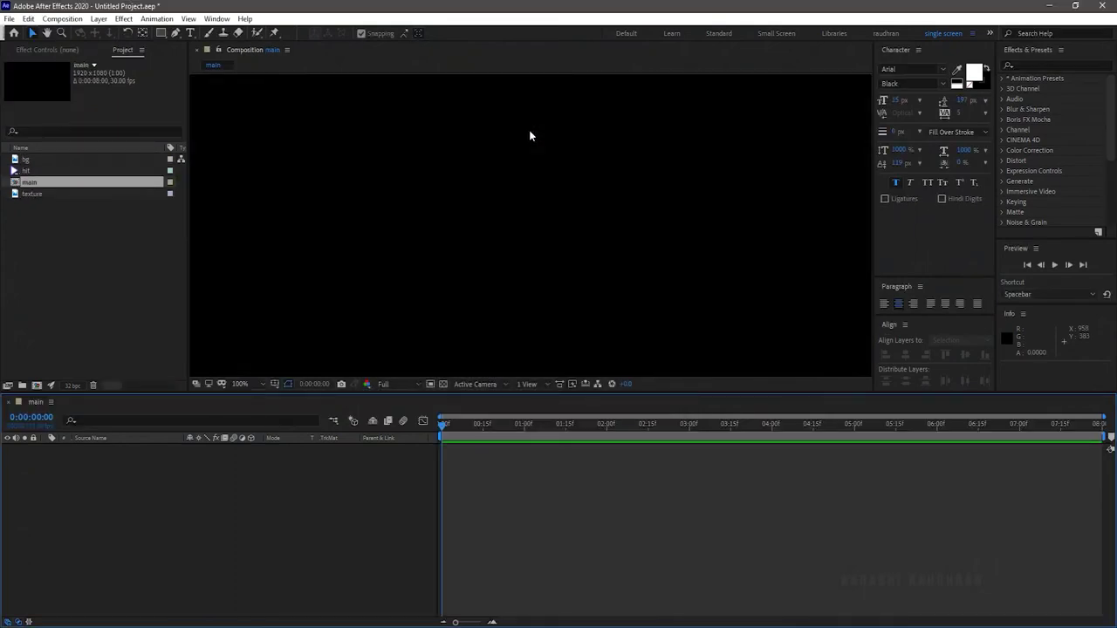
pyautogui.moveTo(164, 521); pyautogui.dragTo(165, 520)
pyautogui.press('s')
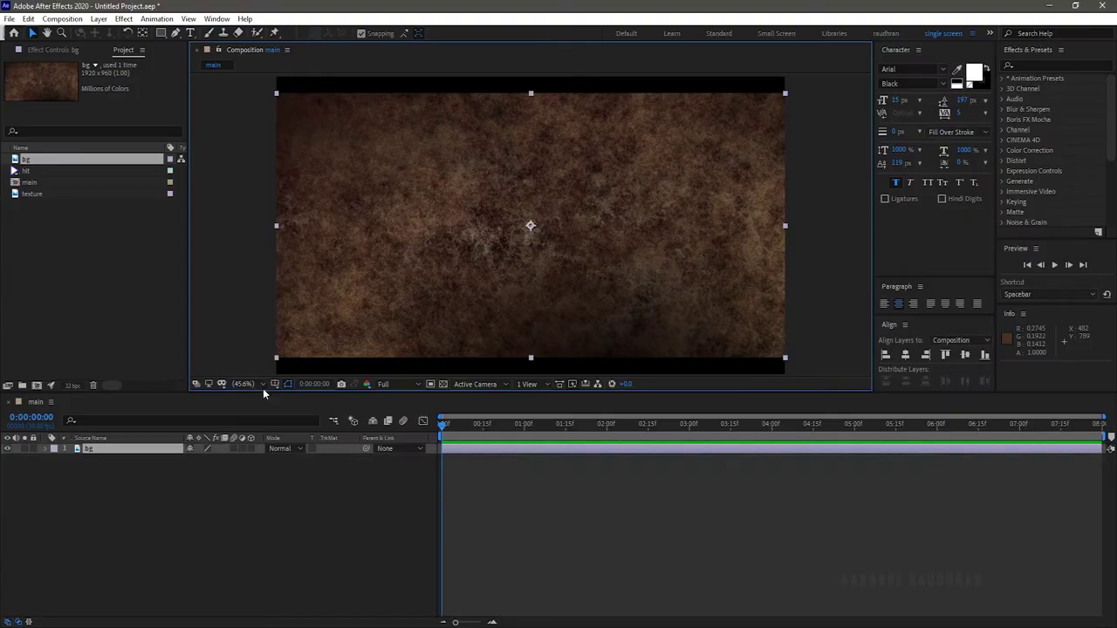
pyautogui.moveTo(203, 458); pyautogui.dragTo(214, 459)
pyautogui.click(213, 467)
# Add a text layer reading SUBSCRIBE and centre it in the composition
pyautogui.rightClick(170, 537)
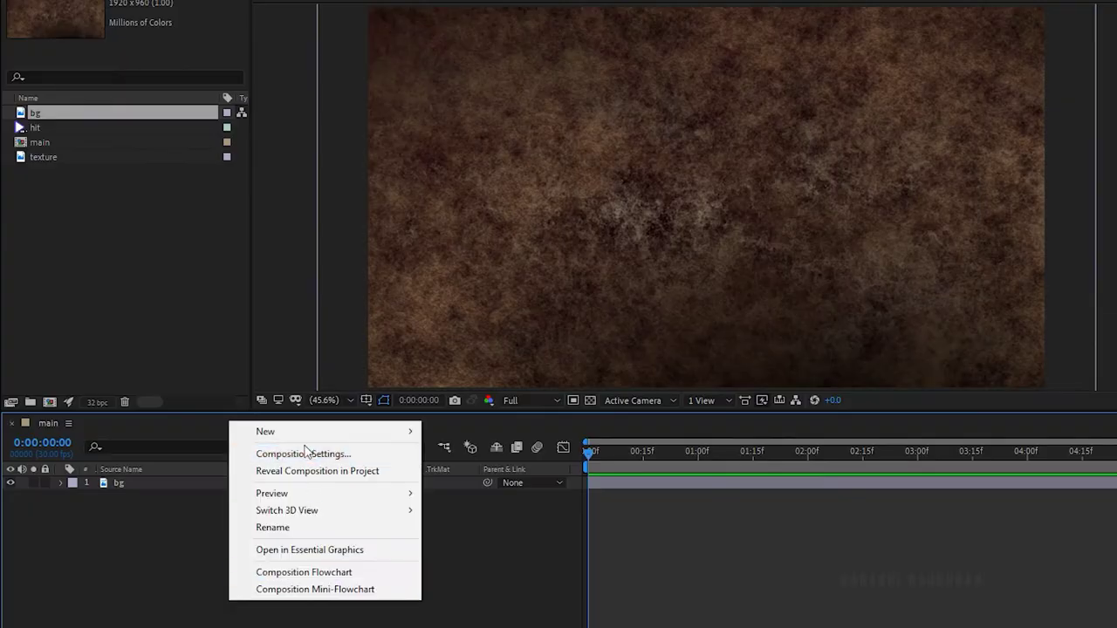
pyautogui.moveTo(324, 433)
pyautogui.click(481, 452)
pyautogui.write('SUBSCRIBE')
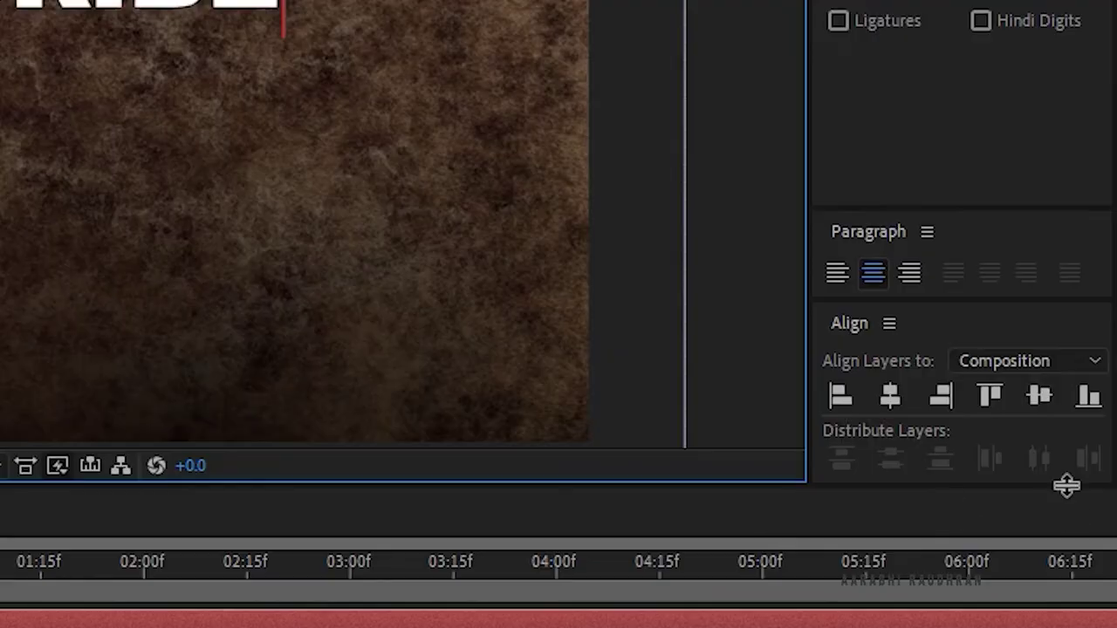
pyautogui.click(1036, 398)
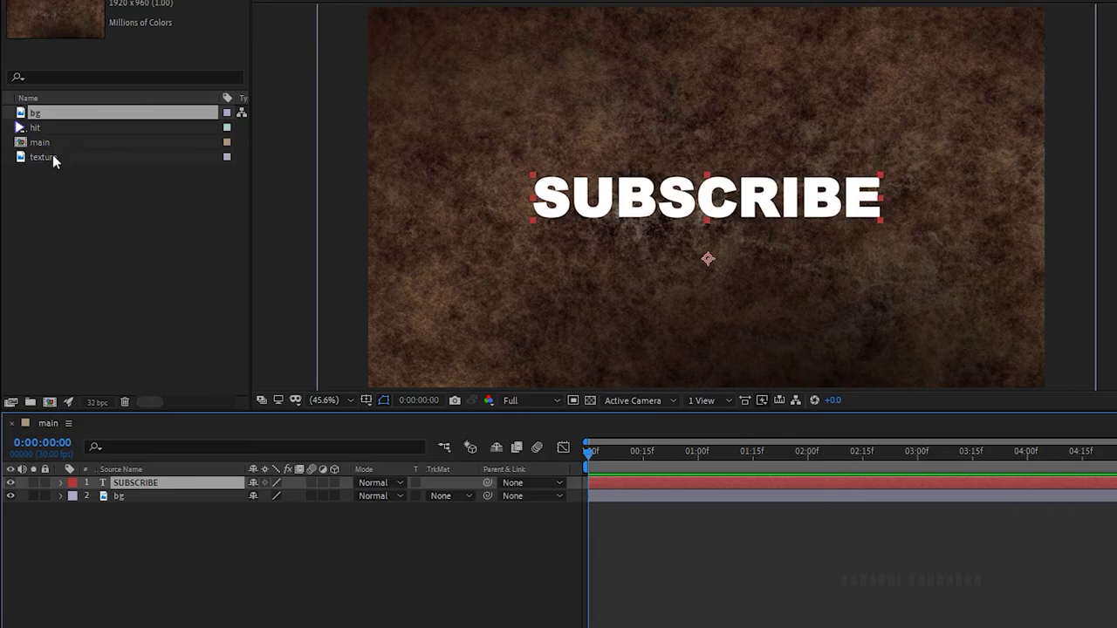
# Place the texture image beneath the SUBSCRIBE text at 77% scale over the letters, and apply Alpha Matte "SUBSCRIBE" to it
pyautogui.moveTo(52, 157); pyautogui.dragTo(155, 495)
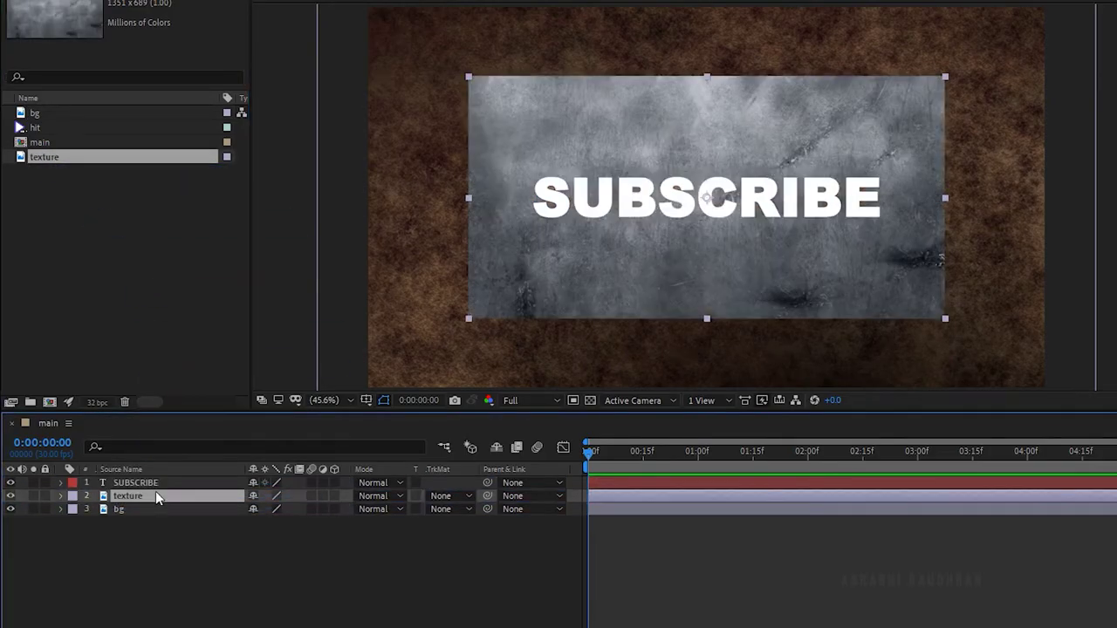
pyautogui.press('s')
pyautogui.moveTo(266, 510); pyautogui.dragTo(273, 514)
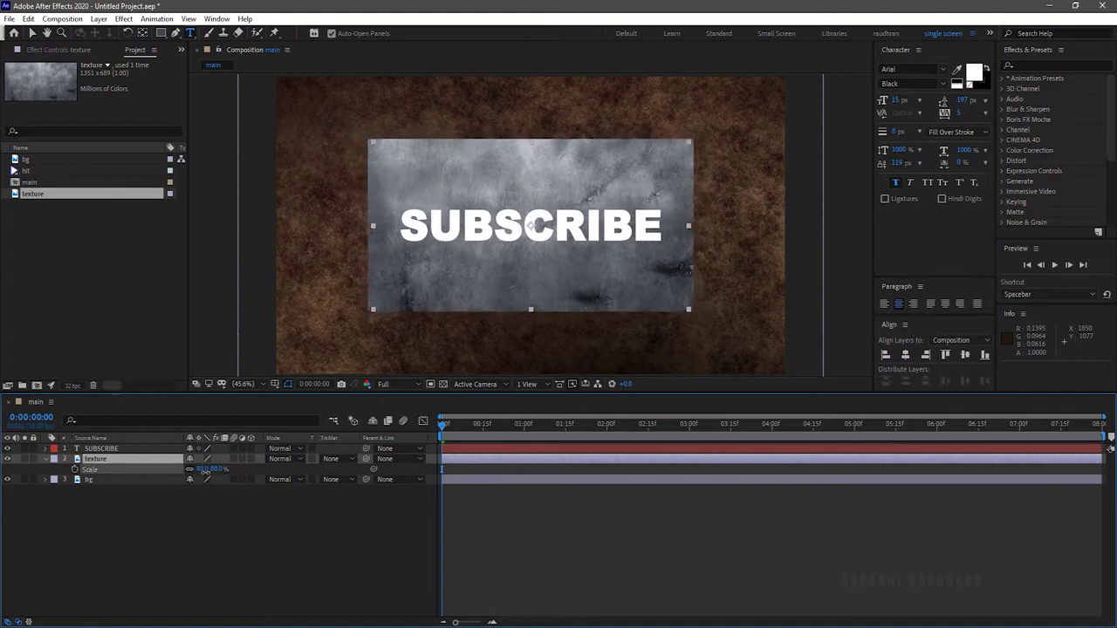
pyautogui.moveTo(204, 471); pyautogui.dragTo(203, 471)
pyautogui.press('v')
pyautogui.moveTo(515, 171); pyautogui.dragTo(513, 183)
pyautogui.click(330, 458)
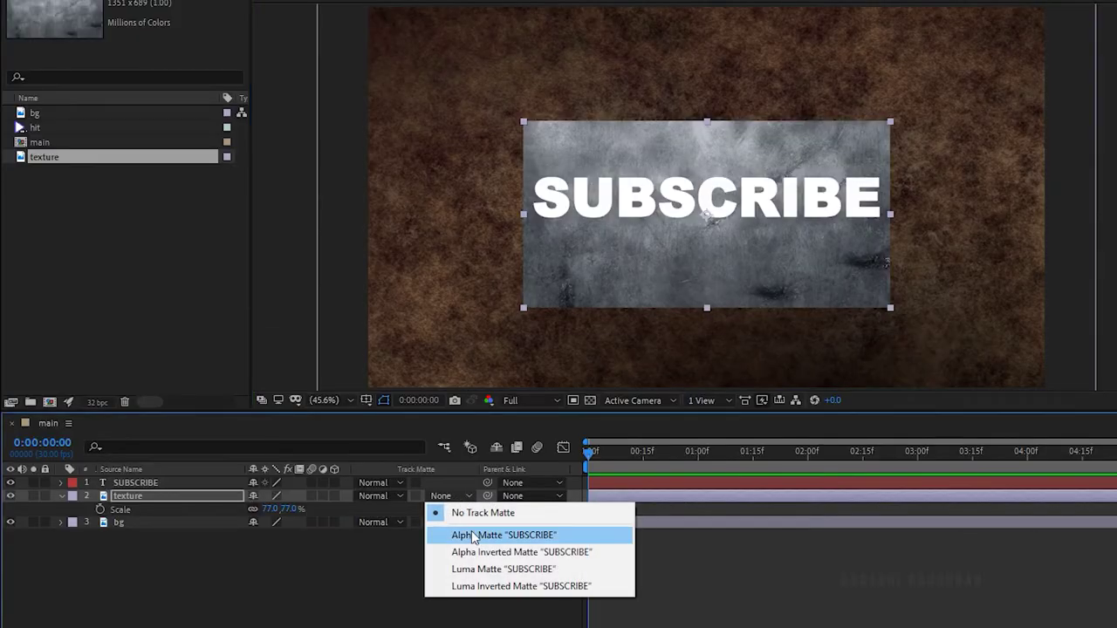
pyautogui.click(472, 534)
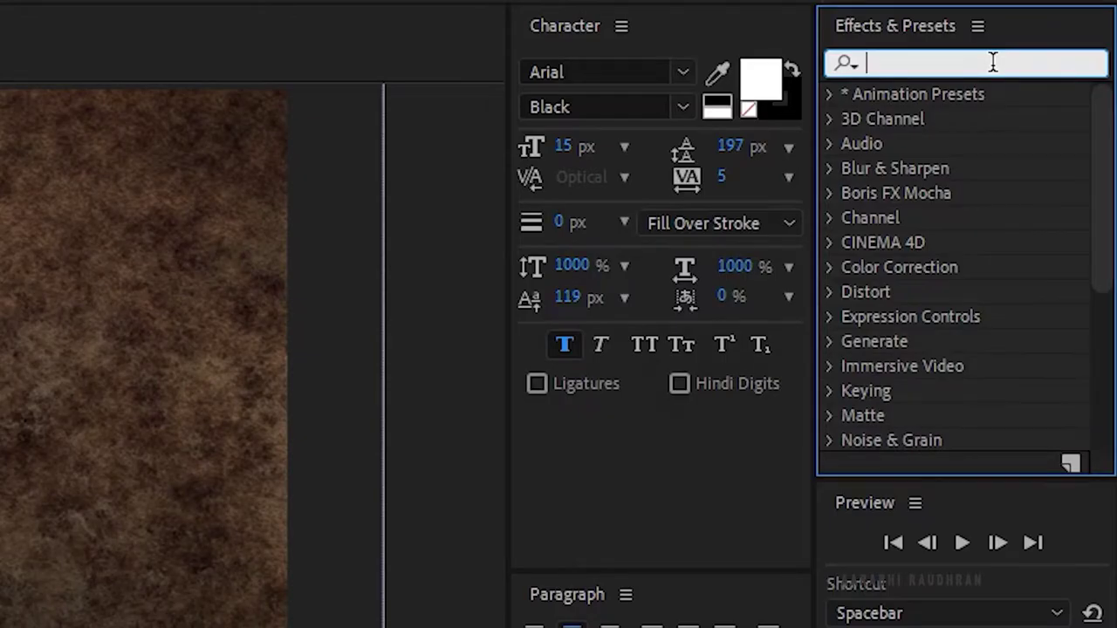
# Apply the Curves effect to the texture layer and shape an S-curve that brightens highlights and darkens shadows
pyautogui.write('curv')
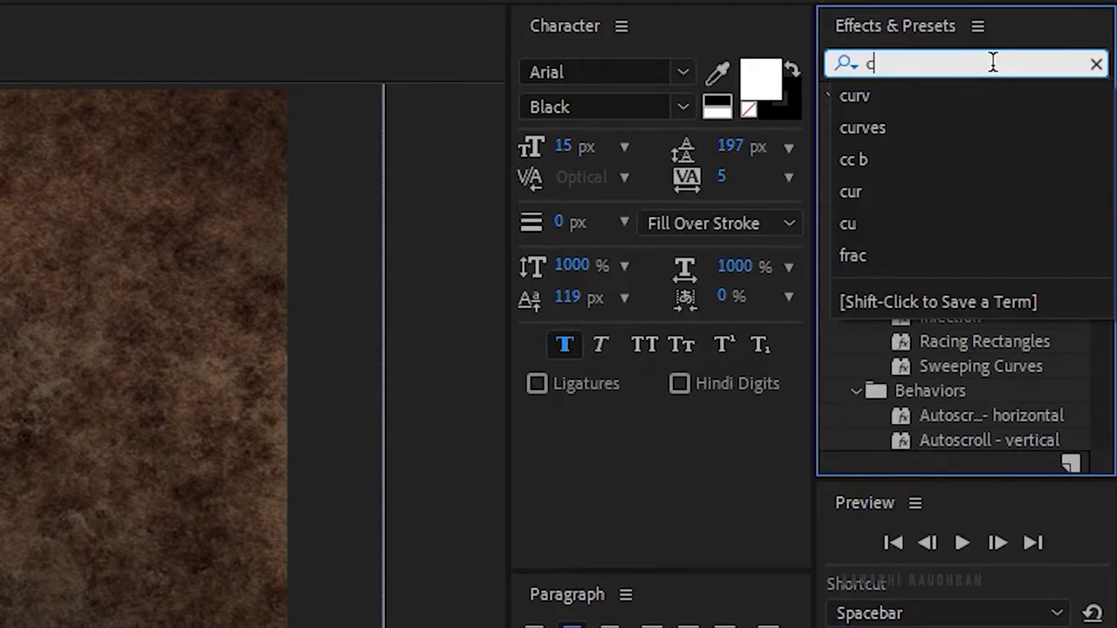
pyautogui.moveTo(989, 188); pyautogui.dragTo(145, 620)
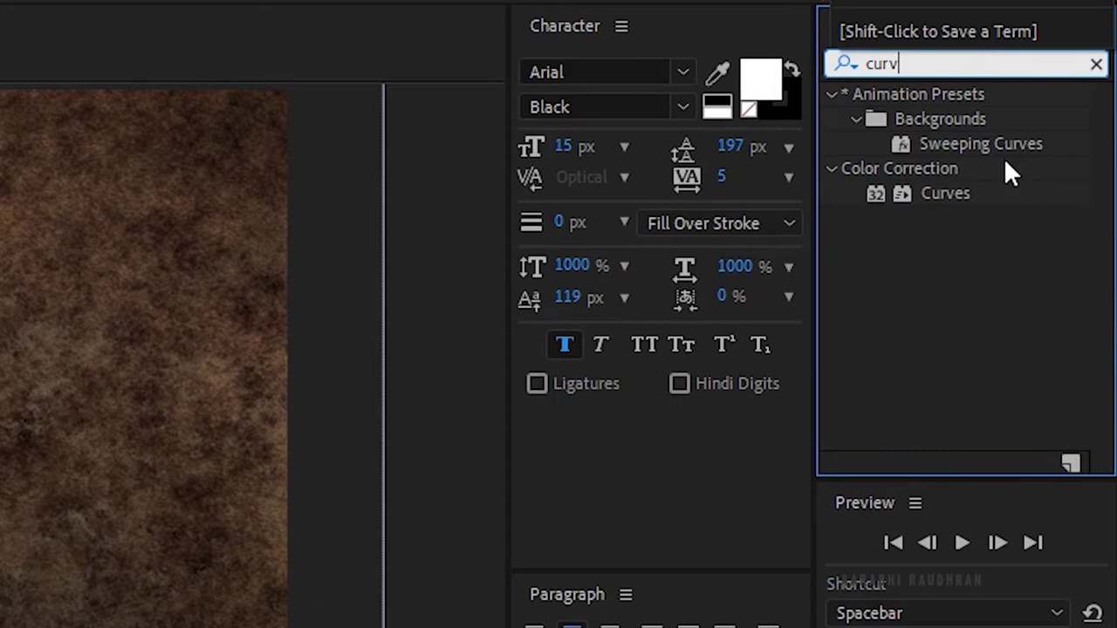
pyautogui.moveTo(726, 286); pyautogui.dragTo(175, 468)
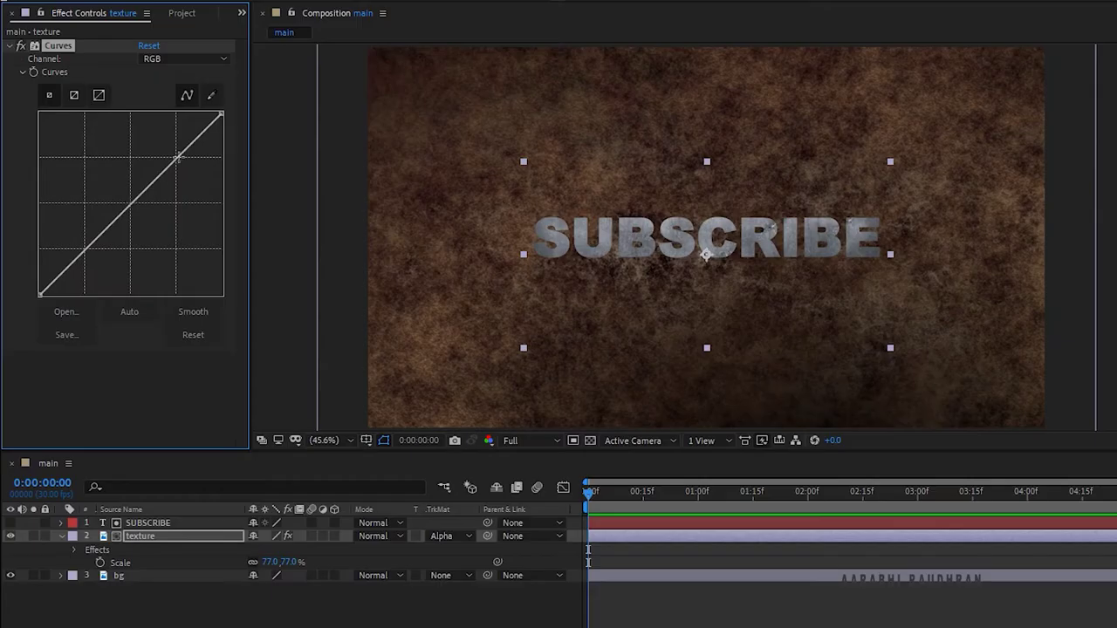
pyautogui.moveTo(178, 157); pyautogui.dragTo(165, 149)
pyautogui.moveTo(105, 201); pyautogui.dragTo(103, 259)
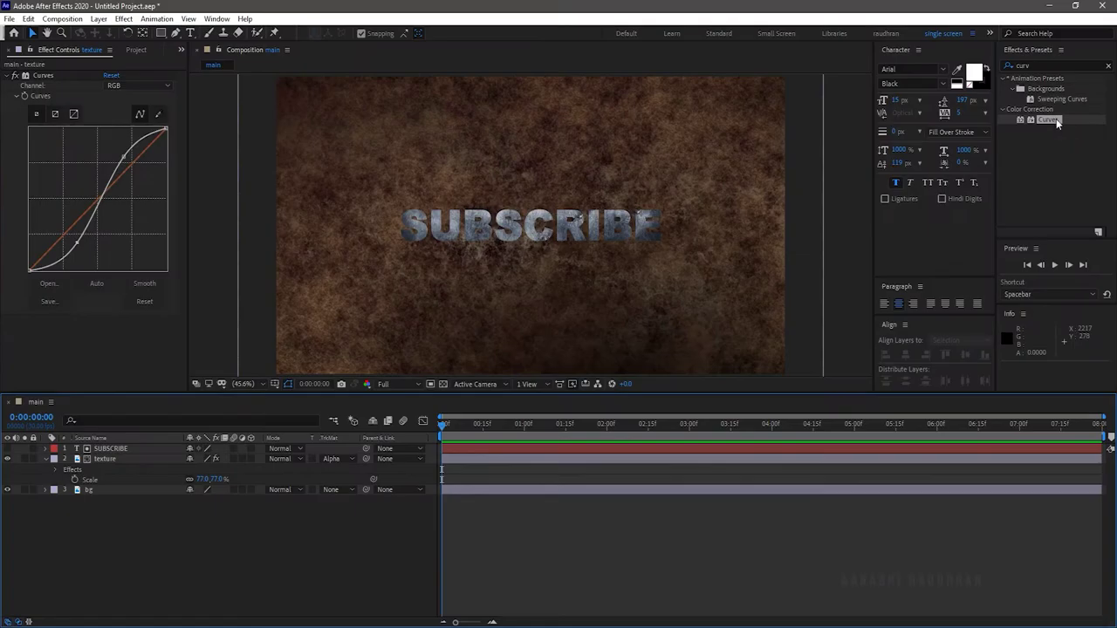
# Apply Curves to the bg layer and shape a contrast-boosting S-curve
pyautogui.moveTo(1047, 118); pyautogui.dragTo(157, 490)
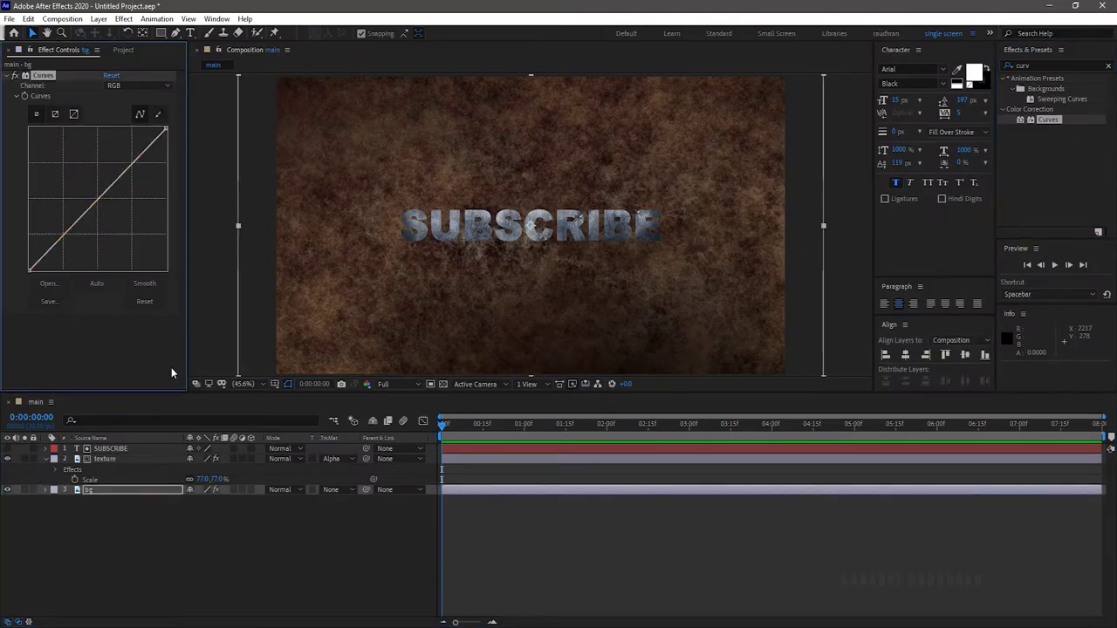
pyautogui.moveTo(131, 165); pyautogui.dragTo(128, 159)
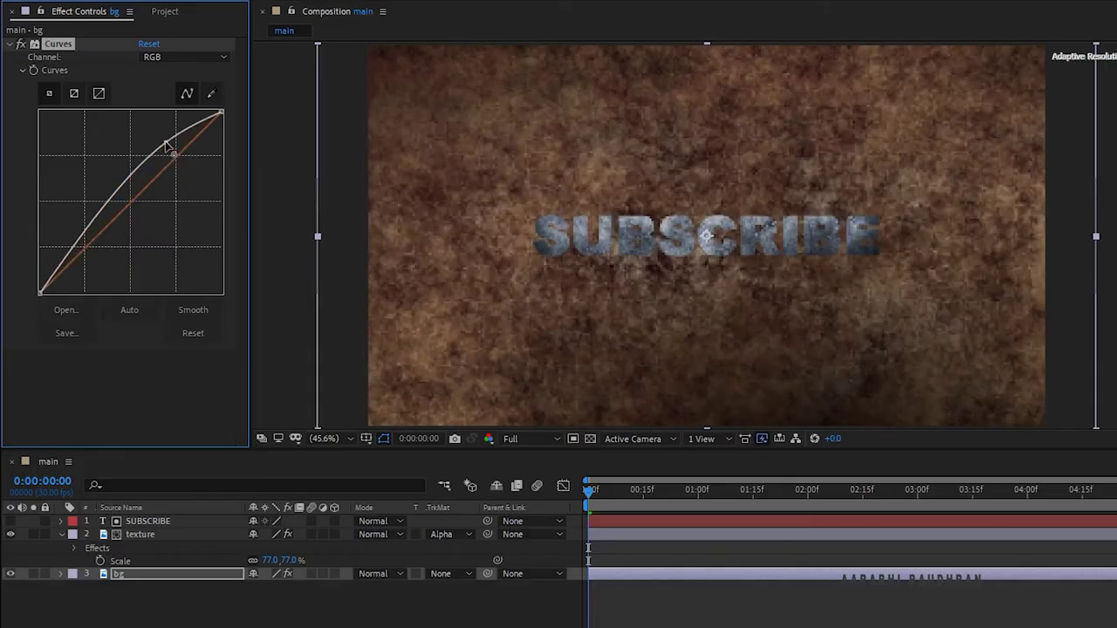
pyautogui.moveTo(67, 239); pyautogui.dragTo(87, 255)
# Apply the Tint effect to the bg layer to turn it black and white
pyautogui.click(960, 50)
pyautogui.write('tint')
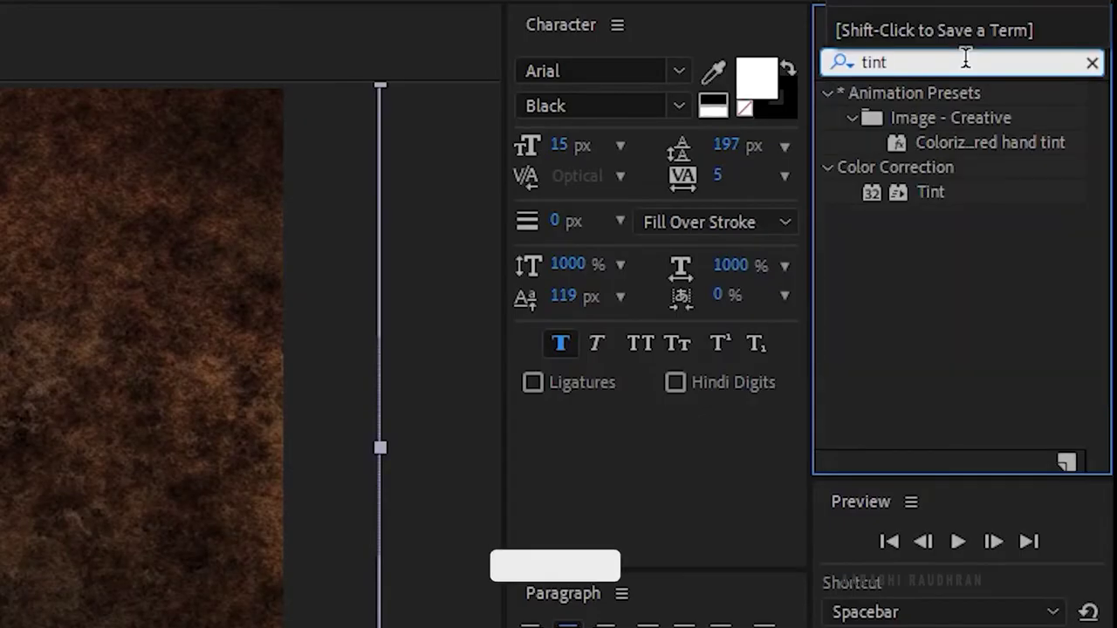
pyautogui.moveTo(945, 196); pyautogui.dragTo(119, 330)
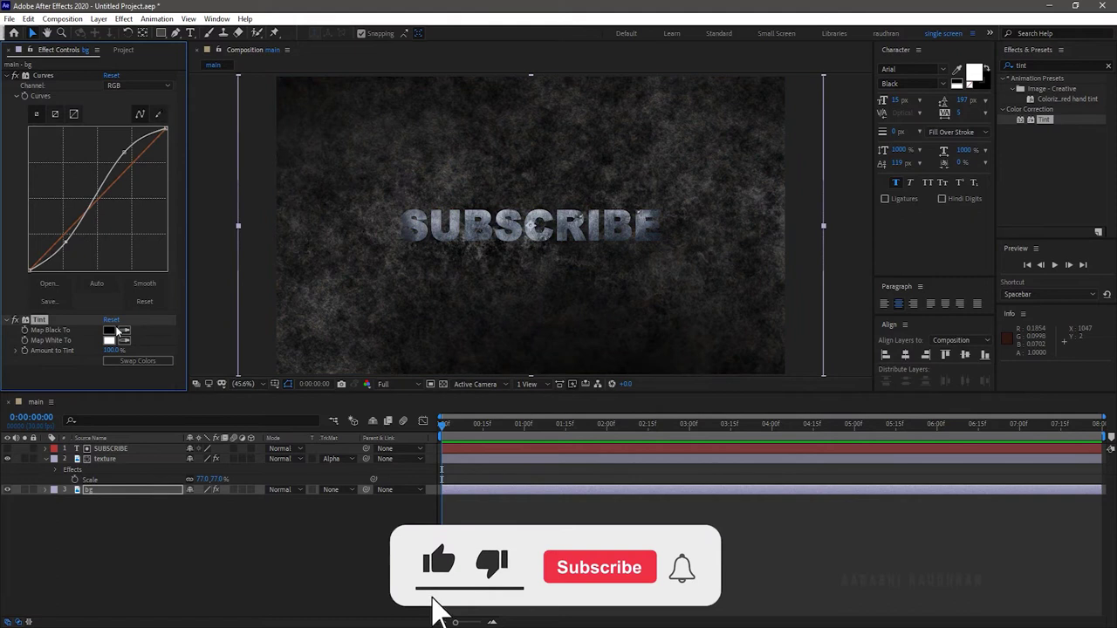
# Pre-compose the SUBSCRIBE and texture layers into a new composition named "textured text"
pyautogui.click(131, 459)
pyautogui.keyDown('shift'); pyautogui.click(164, 483); pyautogui.keyUp('shift')
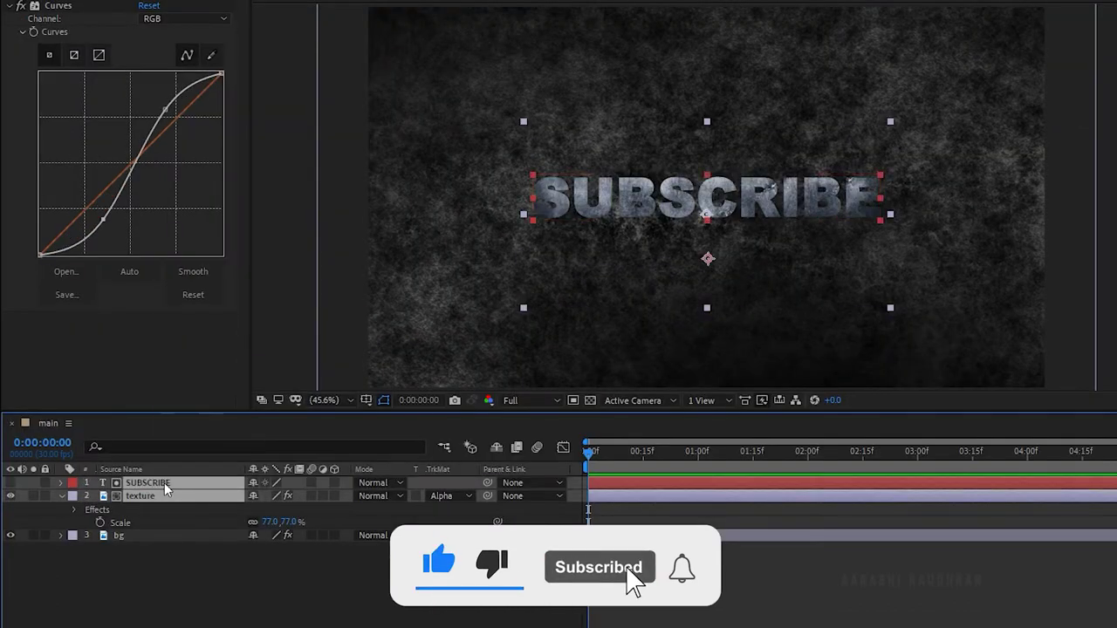
pyautogui.rightClick(164, 482)
pyautogui.click(218, 399)
pyautogui.write('textured text')
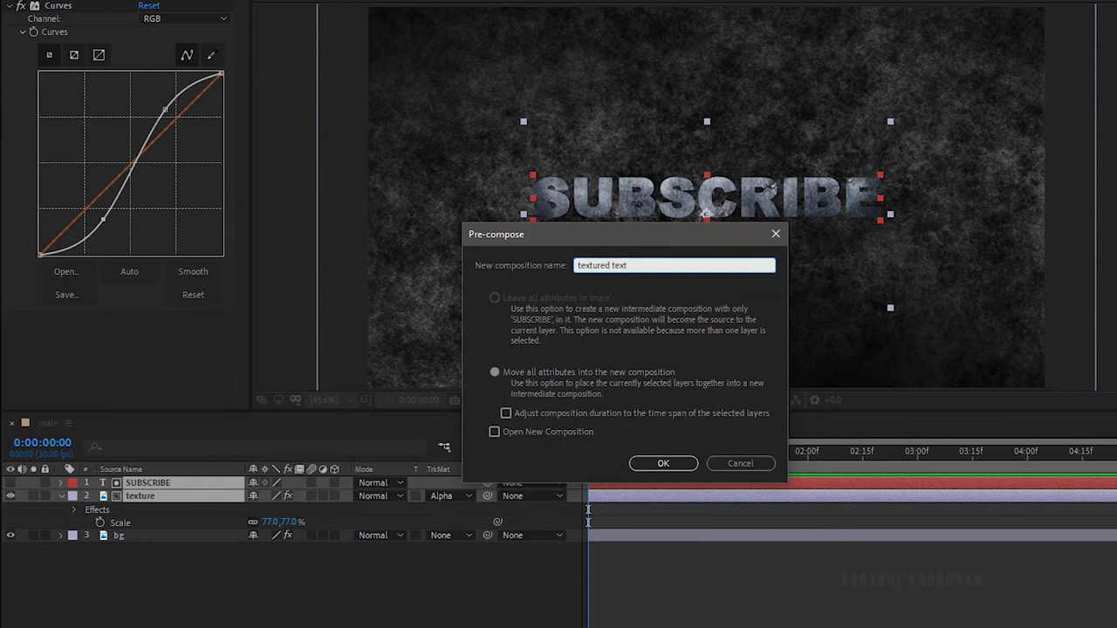
pyautogui.press('Return')
# Inside the textured text composition, make the SUBSCRIBE layer visible and apply the Gradient Wipe effect to it
pyautogui.doubleClick(202, 481)
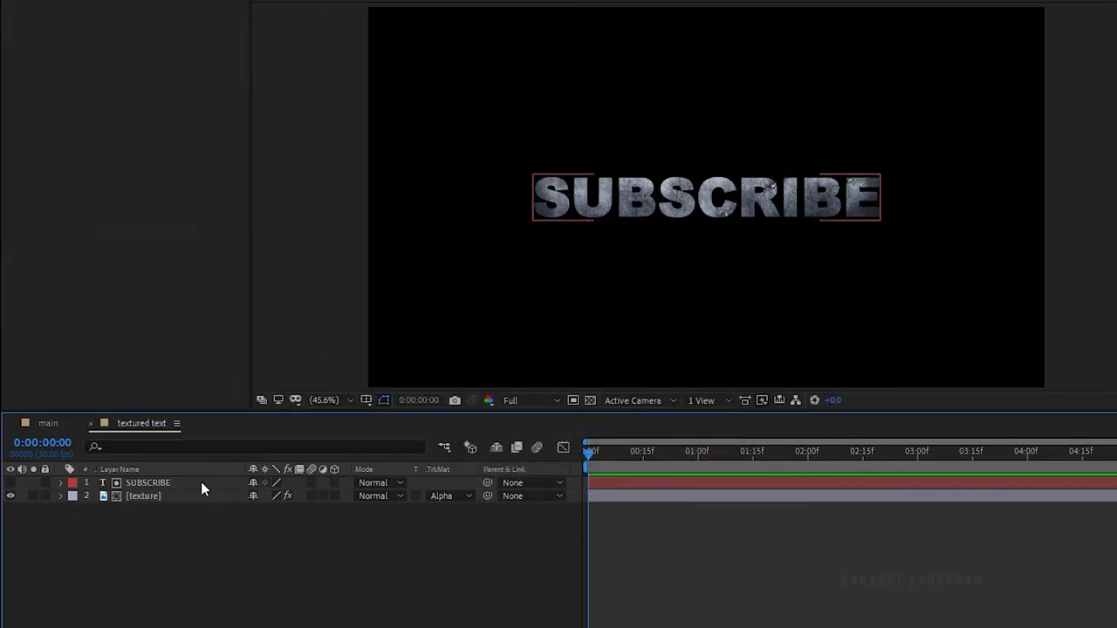
pyautogui.click(9, 485)
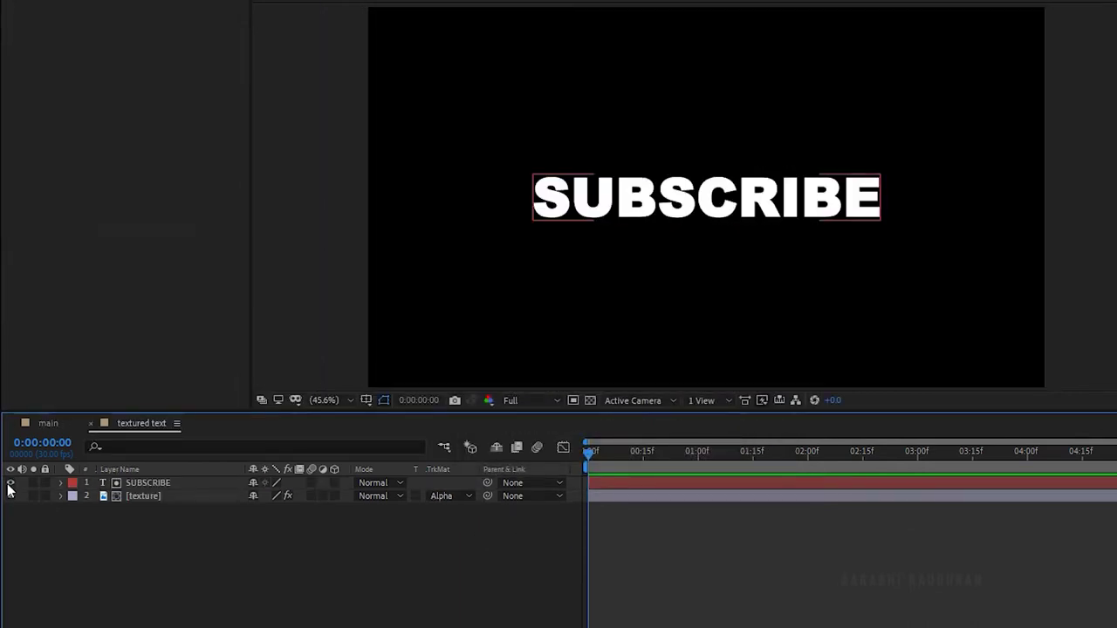
pyautogui.click(921, 56)
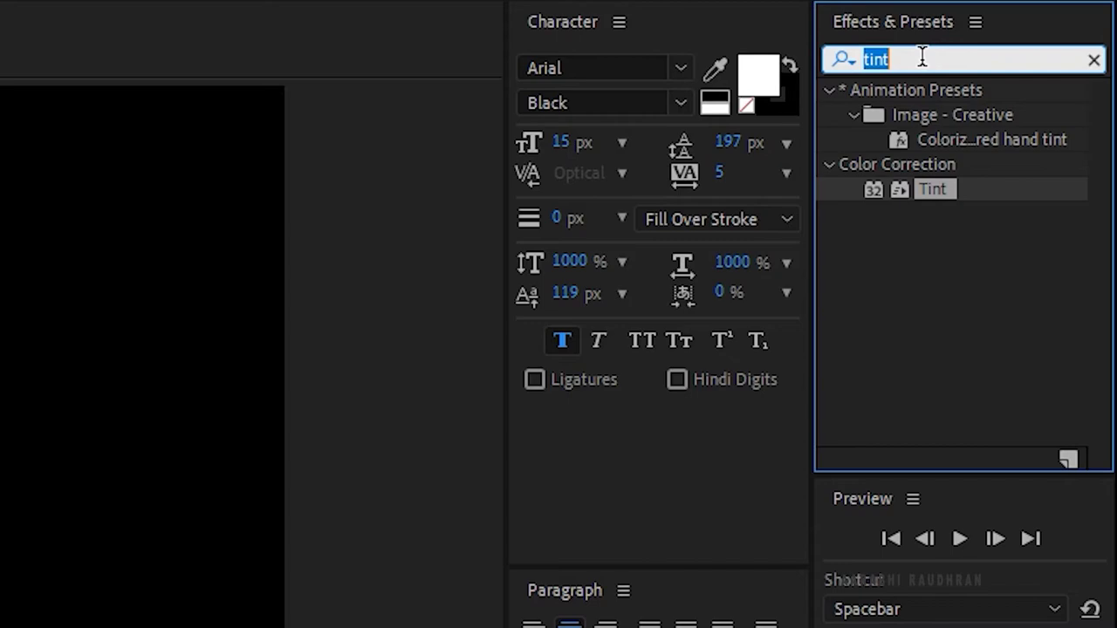
pyautogui.write('gradi')
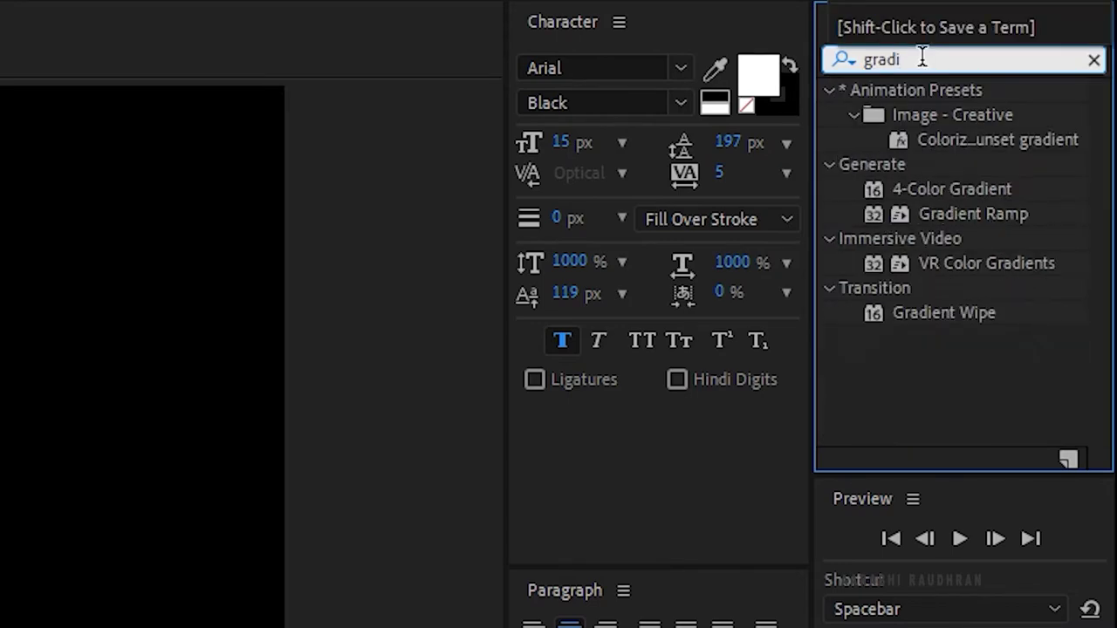
pyautogui.moveTo(944, 310); pyautogui.dragTo(147, 456)
# Set the Gradient Wipe's gradient layer to texture, with 50% Transition Completion and 29% Transition Softness
pyautogui.click(163, 81)
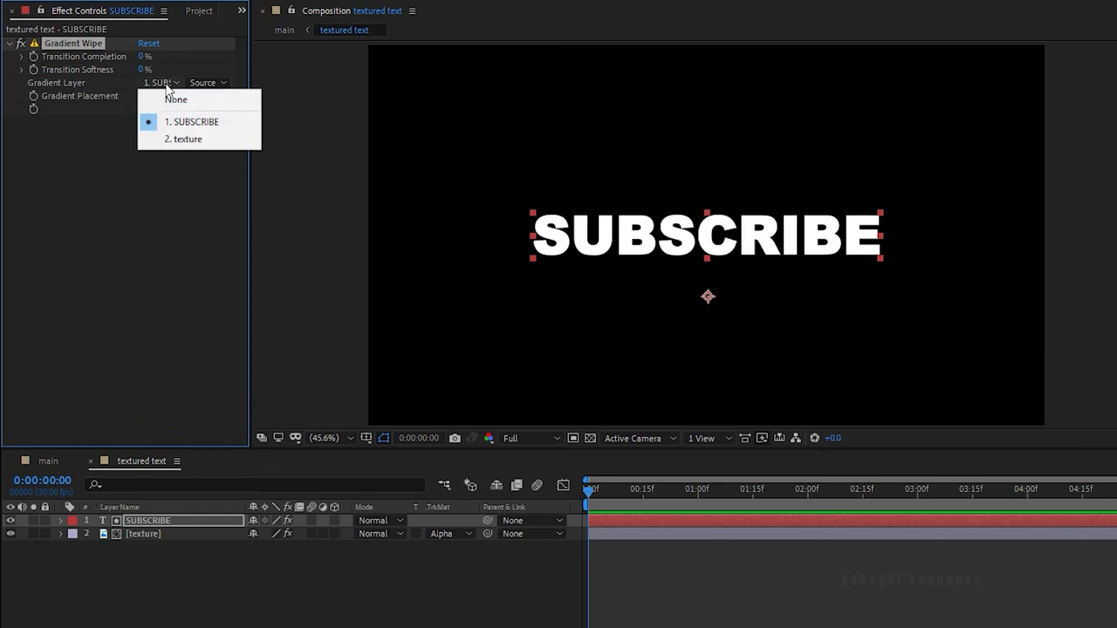
pyautogui.click(173, 134)
pyautogui.moveTo(144, 56); pyautogui.dragTo(165, 71)
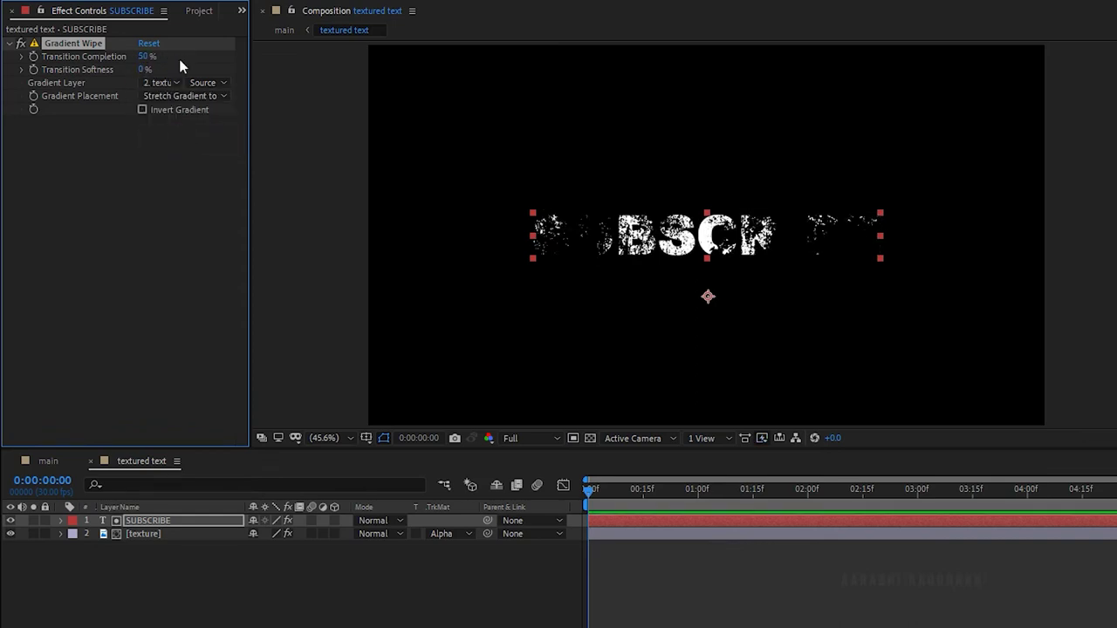
pyautogui.click(180, 65)
# Change the texture layer's track matte to Luma Matte "SUBSCRIBE"
pyautogui.click(441, 533)
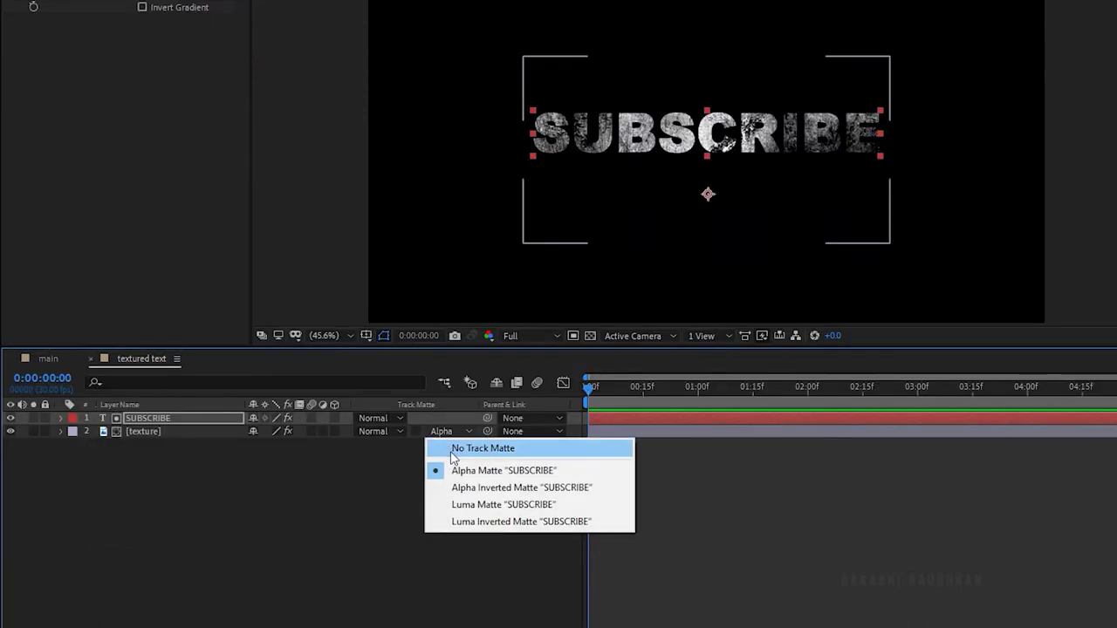
pyautogui.click(451, 552)
pyautogui.click(445, 431)
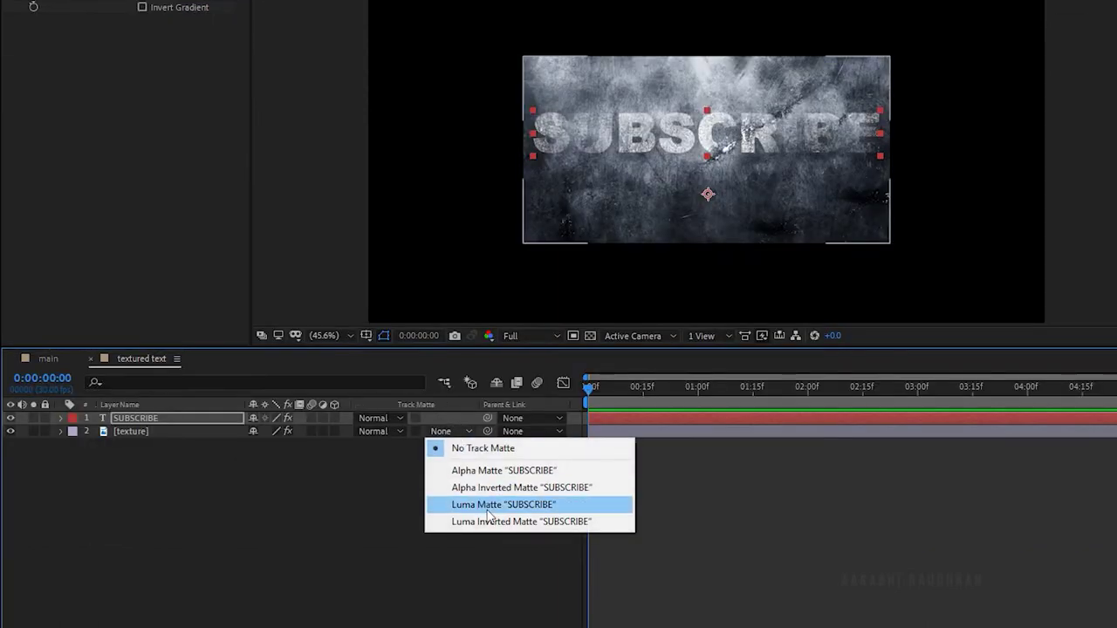
pyautogui.click(486, 504)
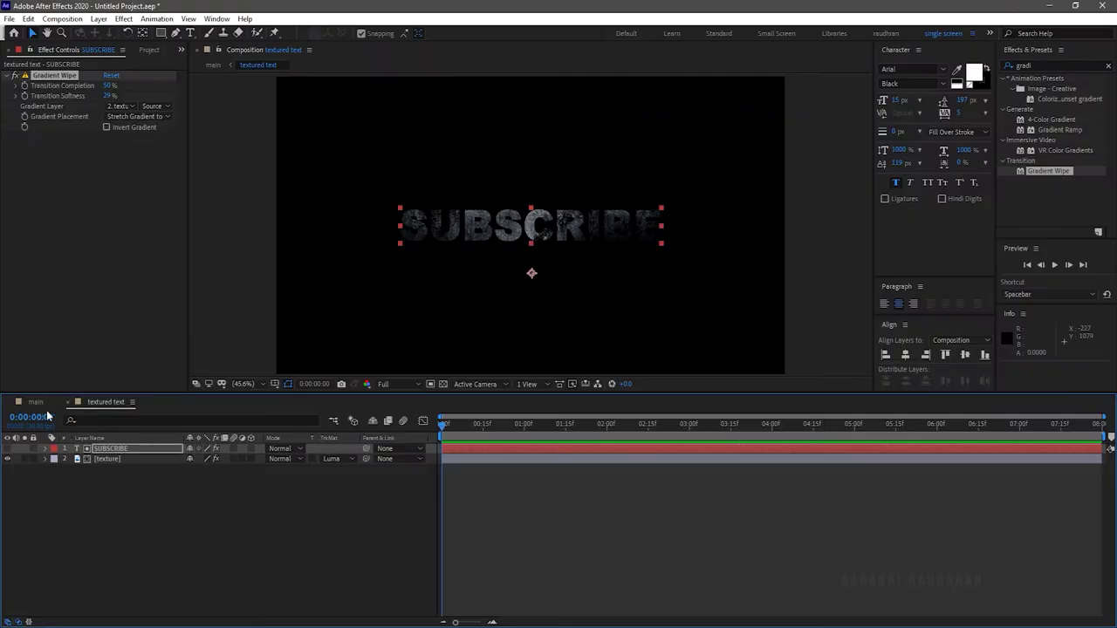
# Return to the main composition and add a Bevel and Emboss layer style to the textured text layer
pyautogui.click(35, 403)
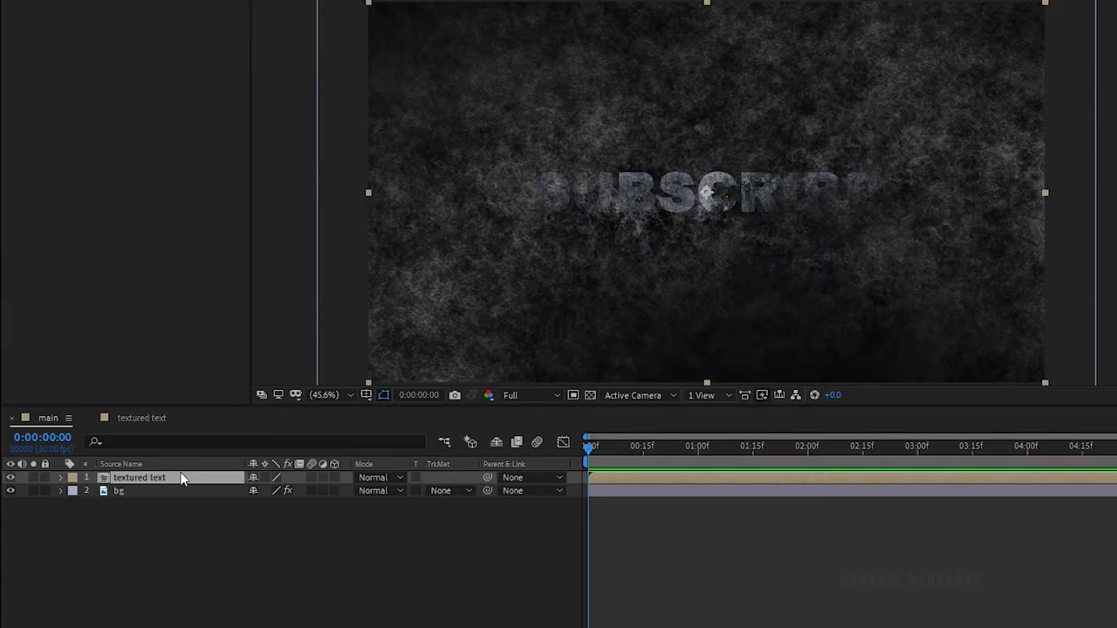
pyautogui.rightClick(127, 448)
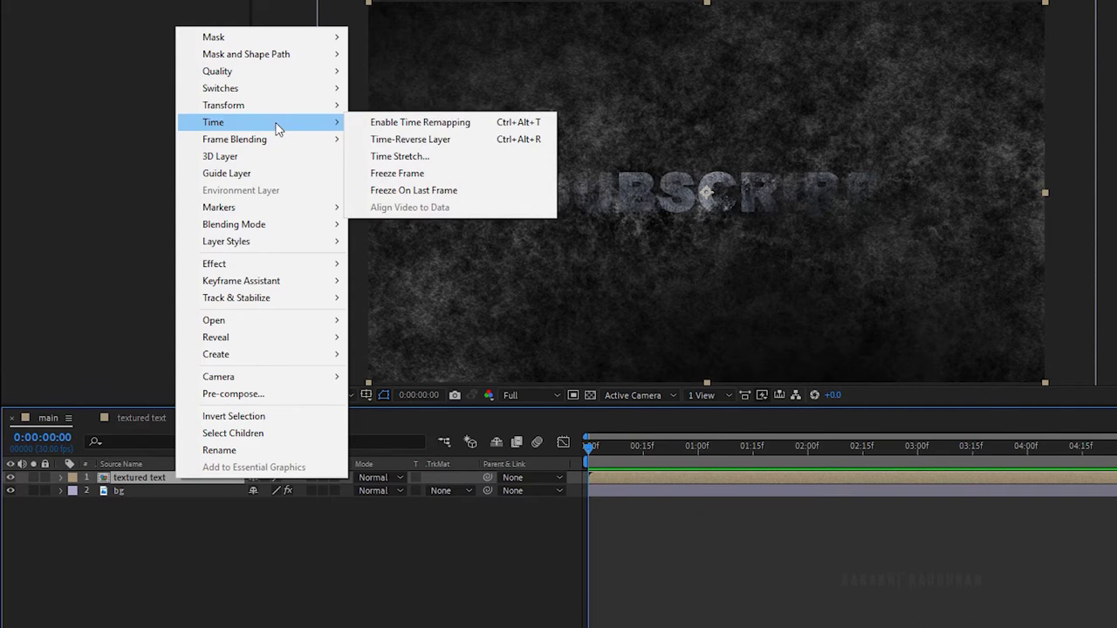
pyautogui.moveTo(270, 249)
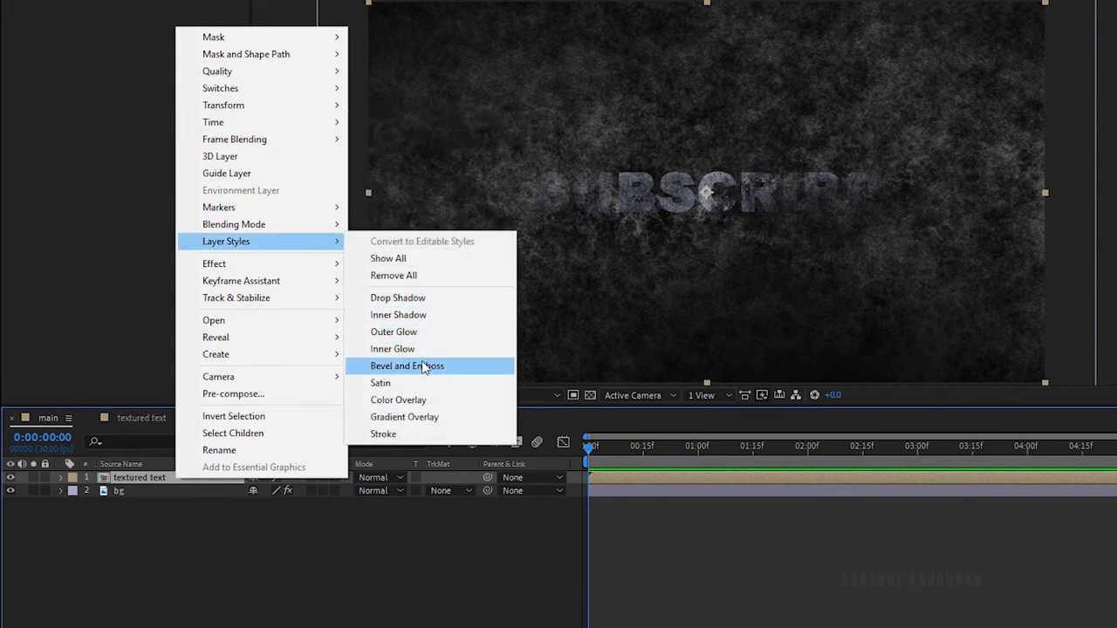
pyautogui.click(425, 366)
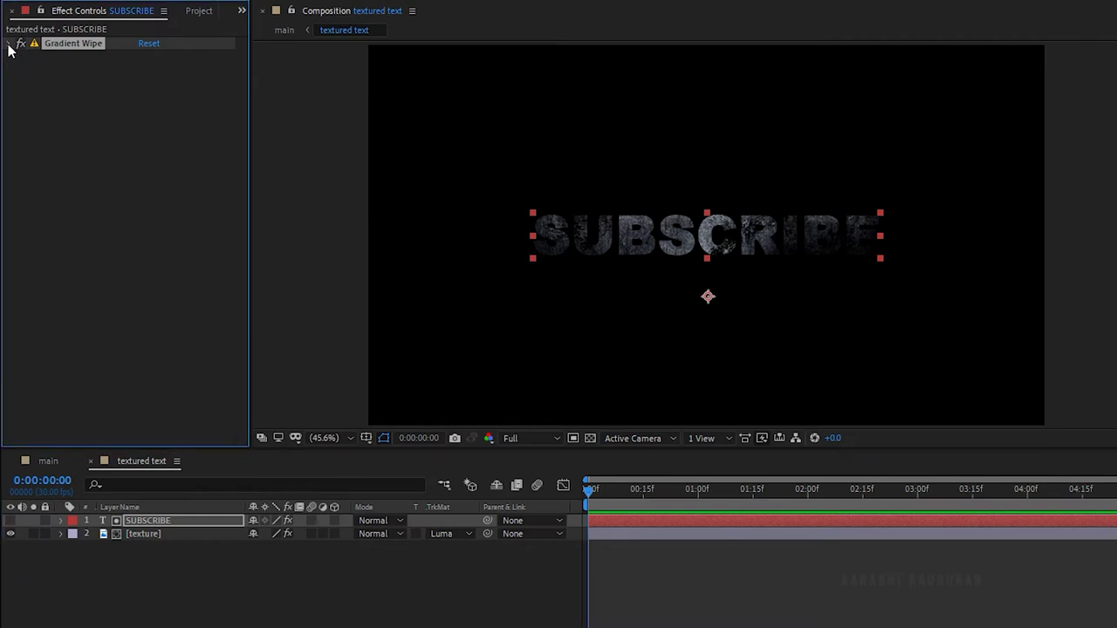
# In the textured text composition, set the Gradient Wipe on SUBSCRIBE to 41% Transition Completion and 12% Transition Softness
pyautogui.click(8, 75)
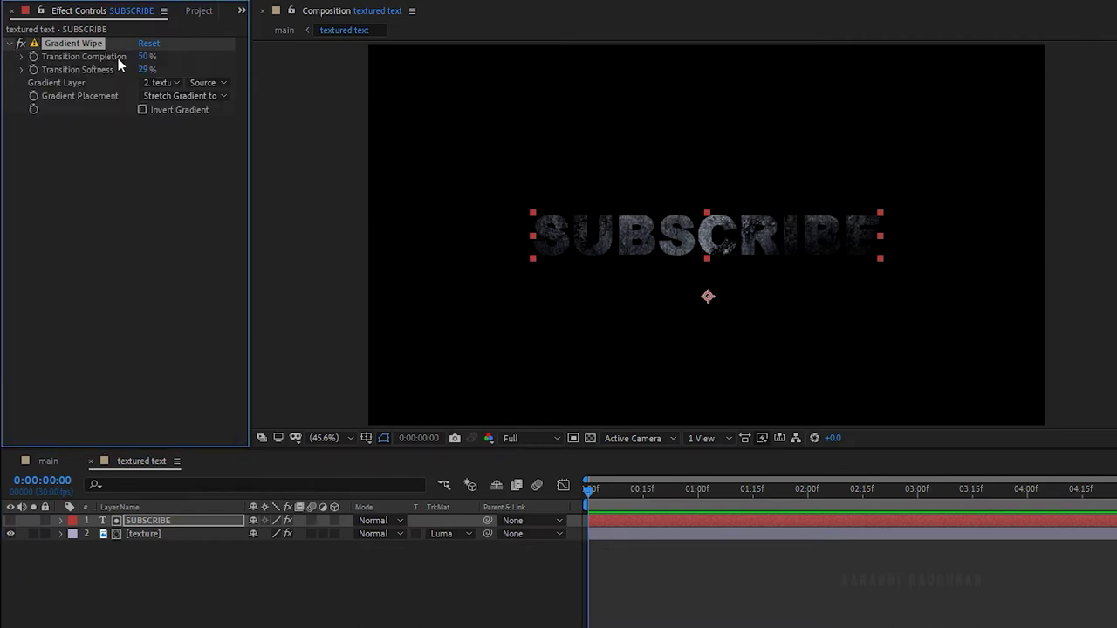
pyautogui.moveTo(141, 55); pyautogui.dragTo(208, 88)
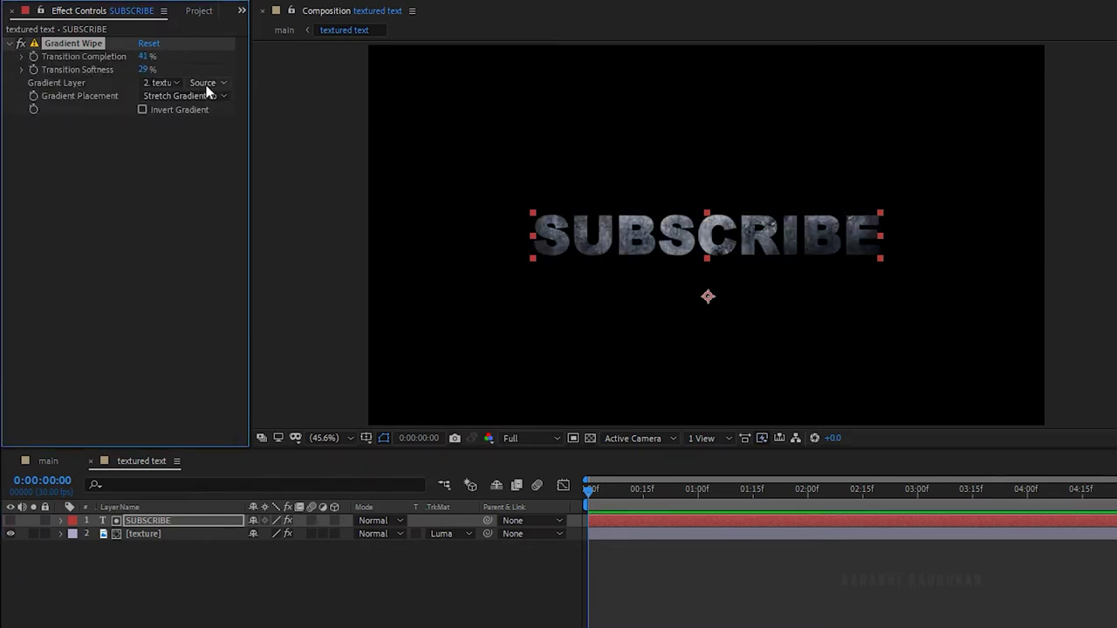
pyautogui.moveTo(146, 69); pyautogui.dragTo(132, 82)
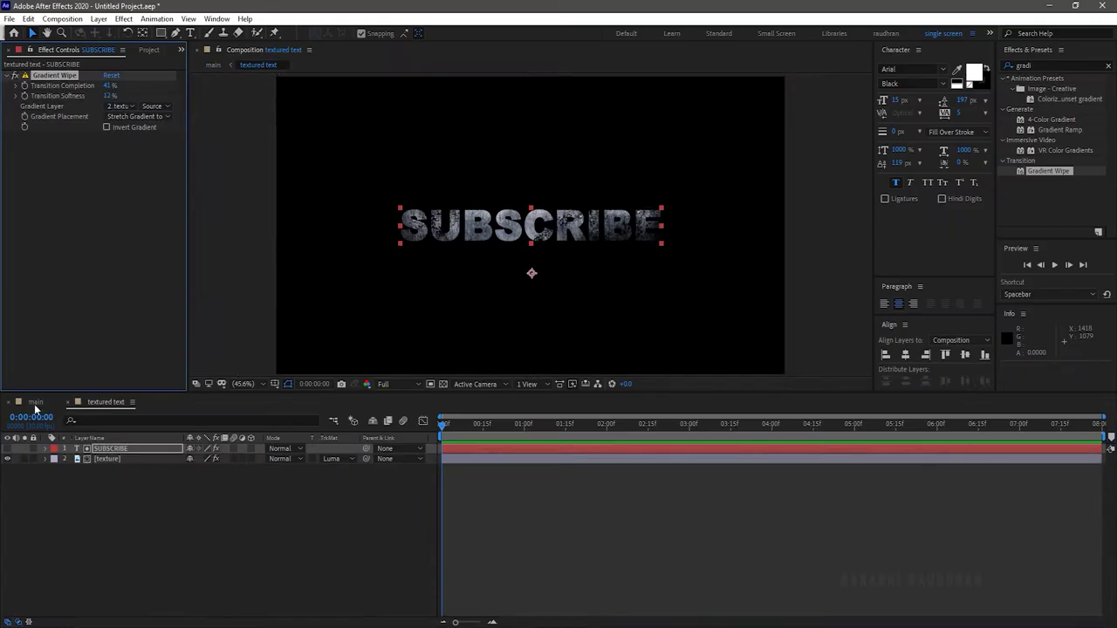
# In the main composition, duplicate the textured text layer and apply the Bevel Alpha effect to the upper copy
pyautogui.click(34, 403)
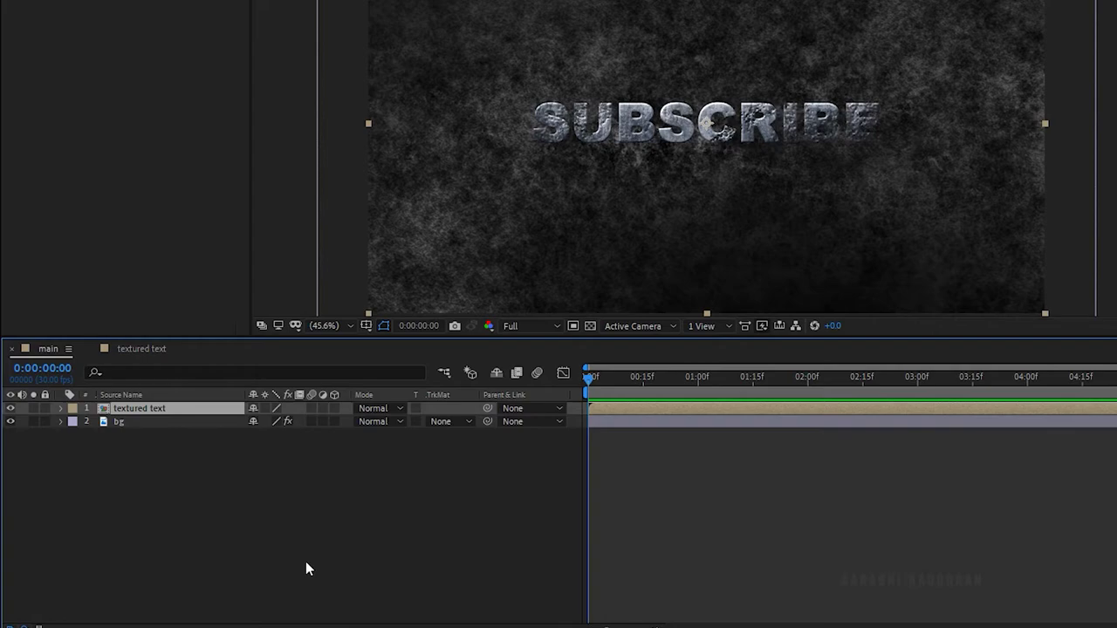
pyautogui.click(943, 57)
pyautogui.write('be')
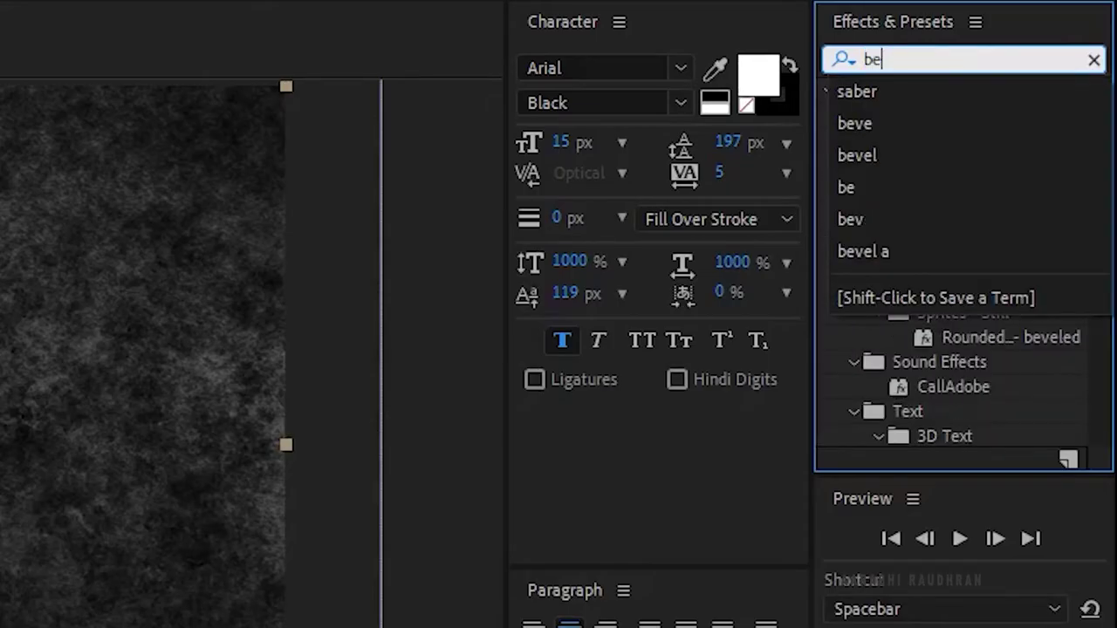
pyautogui.write('ve')
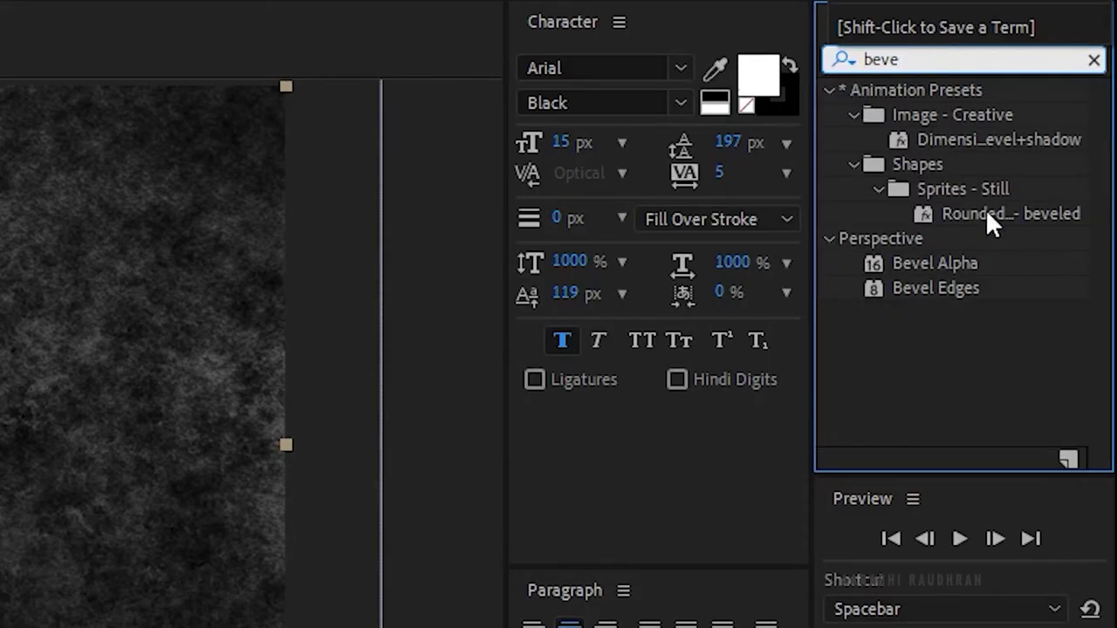
pyautogui.moveTo(950, 252); pyautogui.dragTo(111, 449)
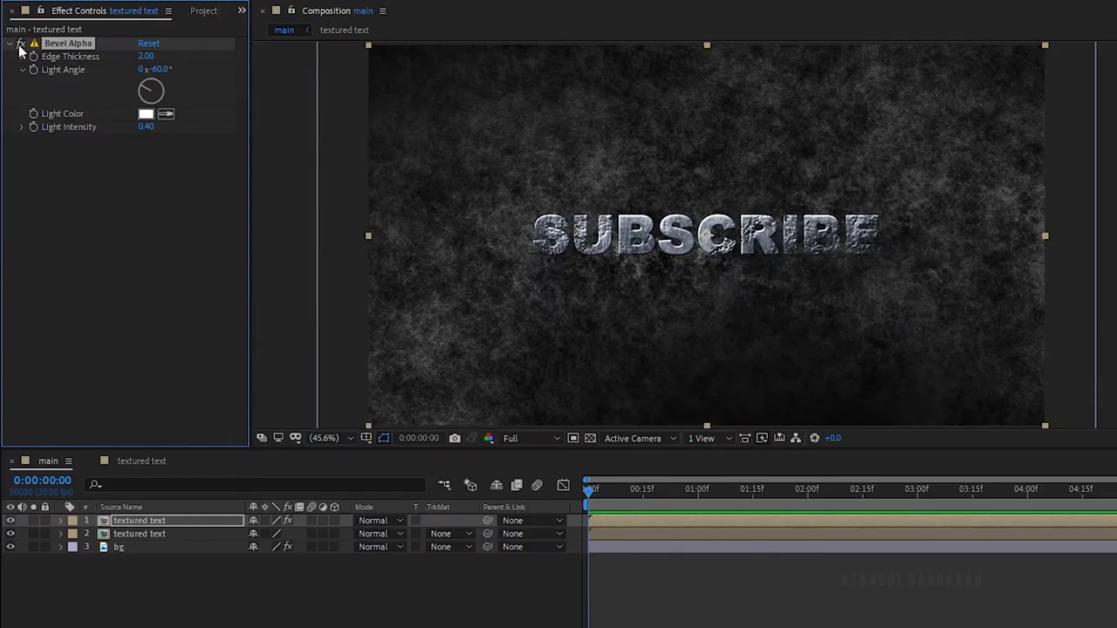
# Set Bevel Alpha to 5.00 Edge Thickness and 1.00 Light Intensity with a blue Light Color
pyautogui.click(147, 57)
pyautogui.write('5')
pyautogui.click(146, 113)
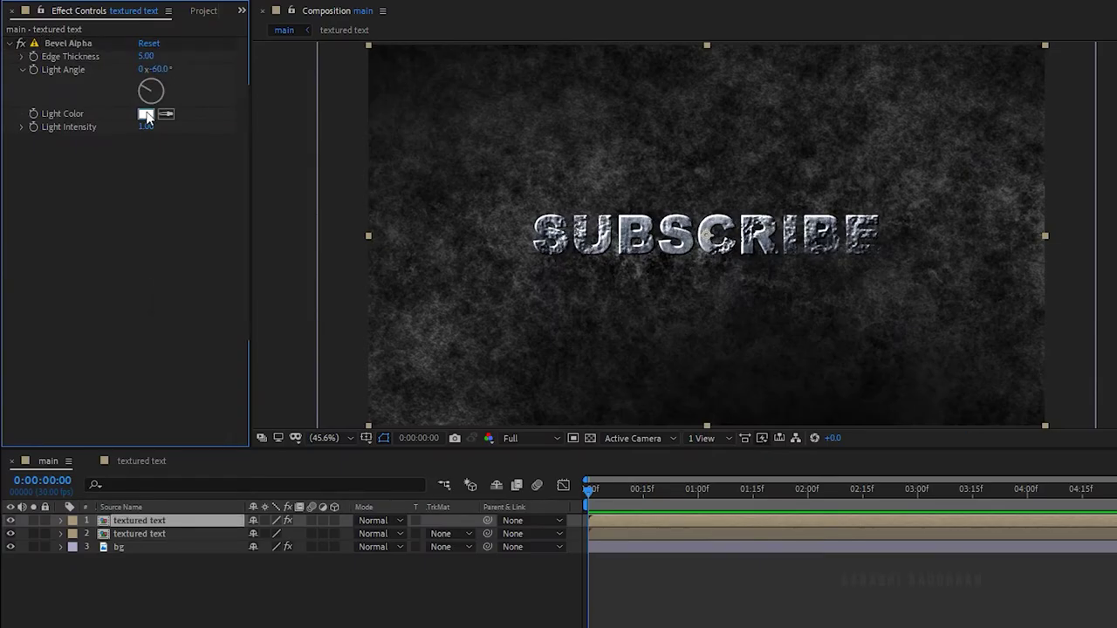
pyautogui.click(356, 202)
pyautogui.moveTo(296, 196)
pyautogui.mouseDown()
pyautogui.moveTo(20, 179)
pyautogui.moveTo(140, 269)
pyautogui.moveTo(333, 212)
pyautogui.moveTo(260, 240)
pyautogui.mouseUp()
pyautogui.click(478, 126)
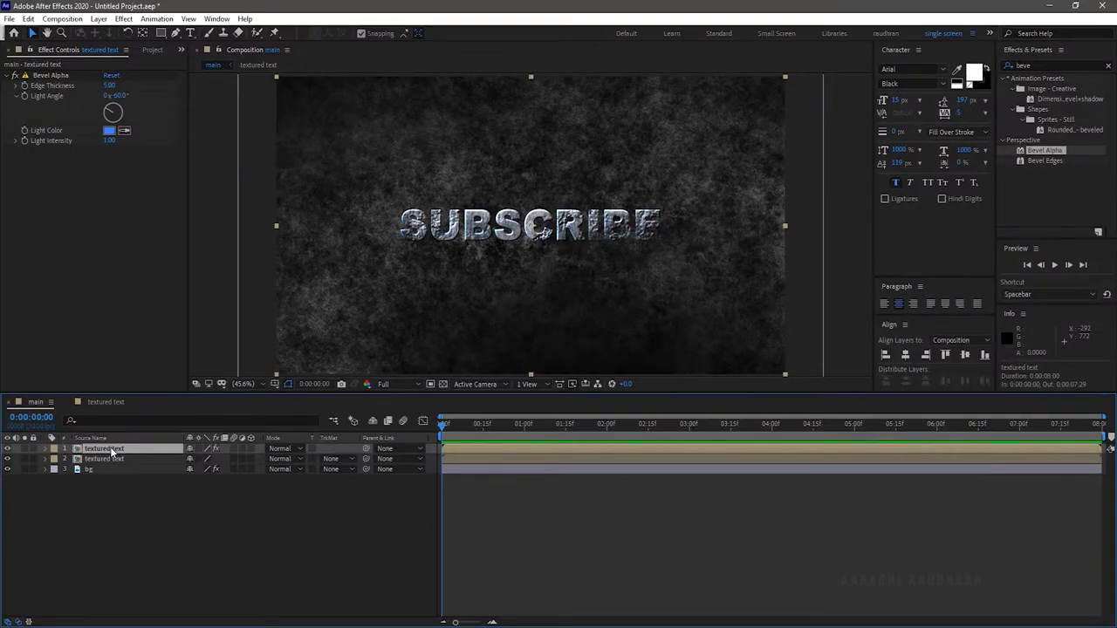
# Rename the beveled layer "bevel textured text" and apply the Drop Shadow effect to it
pyautogui.press('Return')
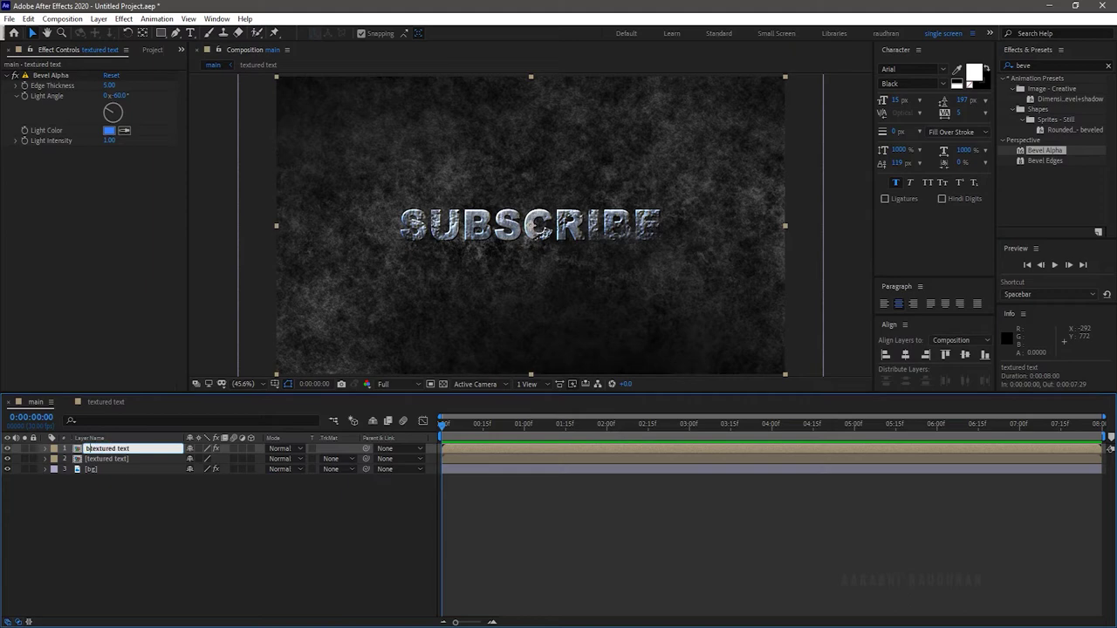
pyautogui.press('Return')
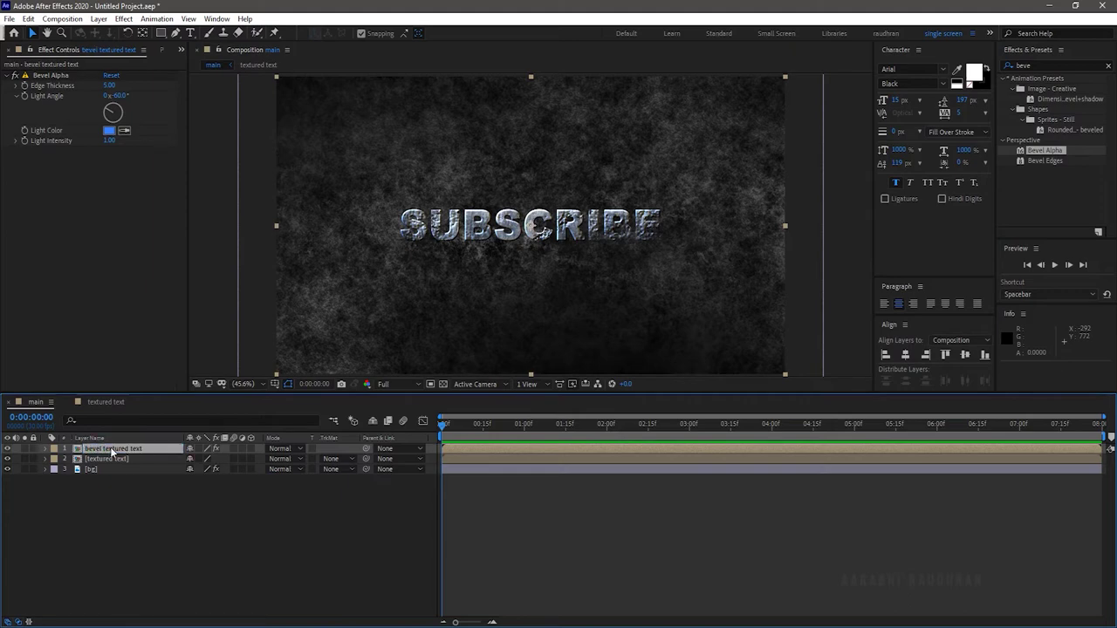
pyautogui.click(1047, 66)
pyautogui.press('BackSpace')
pyautogui.write('drop')
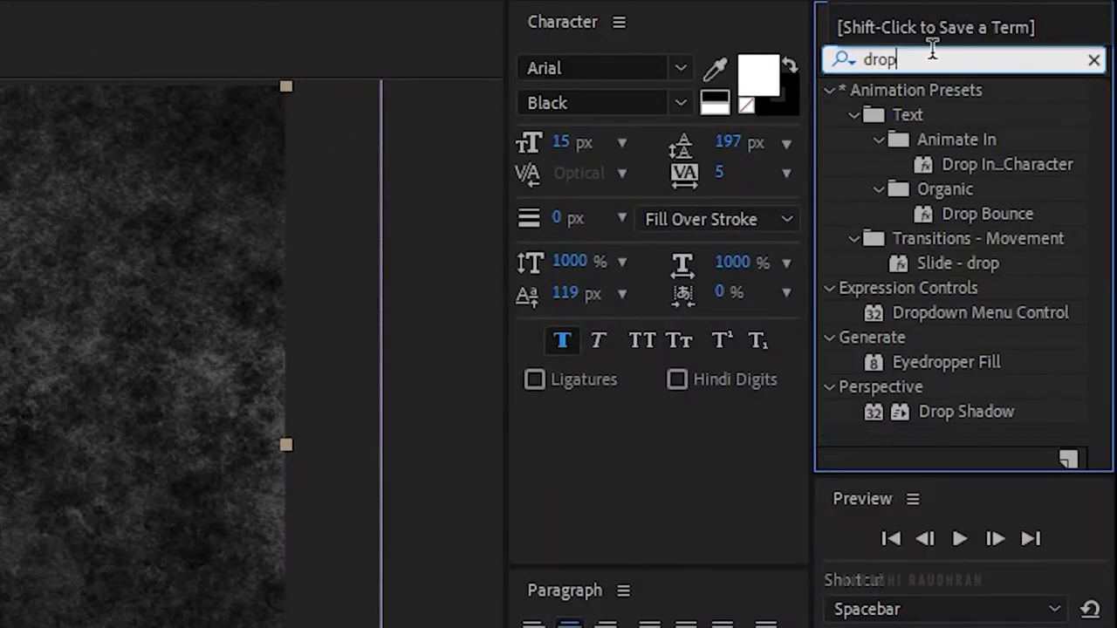
pyautogui.doubleClick(966, 410)
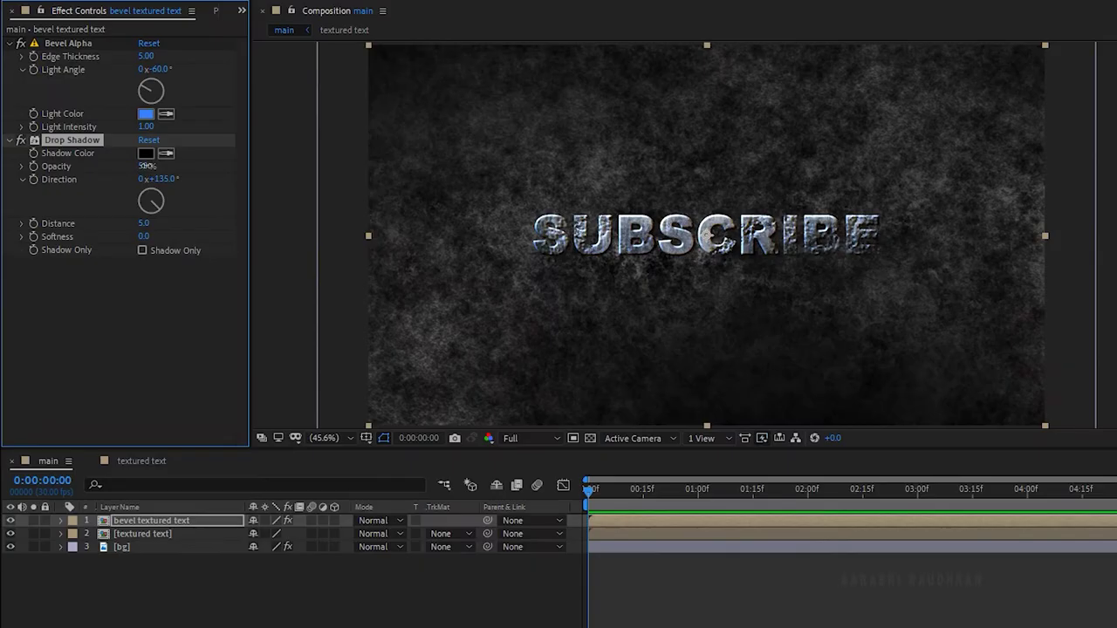
# Set the Drop Shadow to 100% Opacity, 19.0 Distance and 50.0 Softness
pyautogui.moveTo(109, 172); pyautogui.dragTo(164, 172)
pyautogui.moveTo(144, 228); pyautogui.dragTo(186, 247)
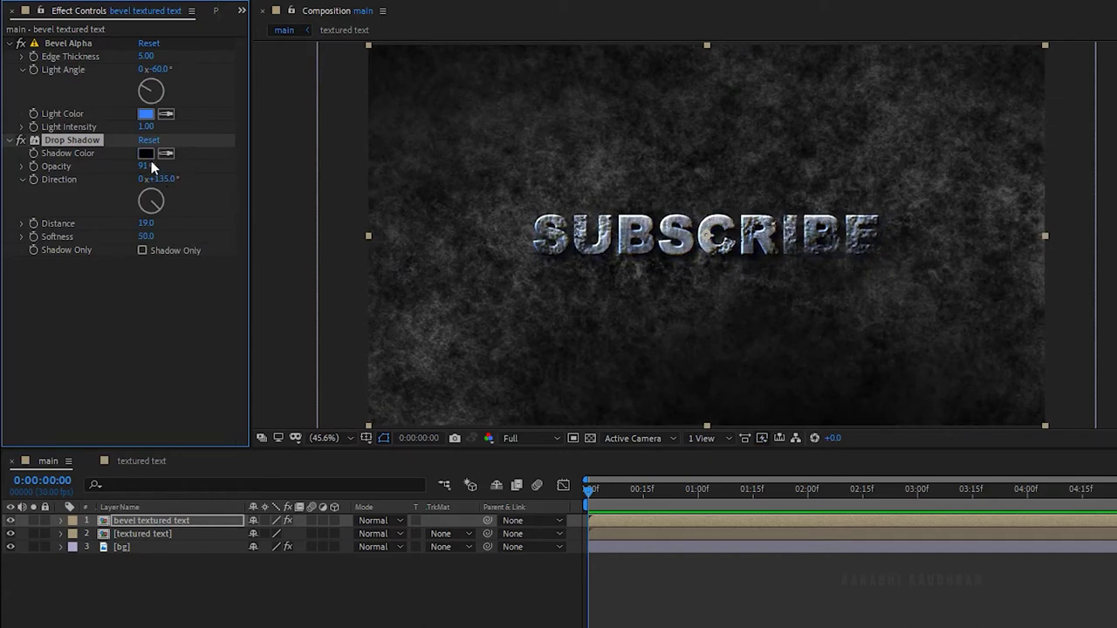
pyautogui.moveTo(146, 165); pyautogui.dragTo(192, 165)
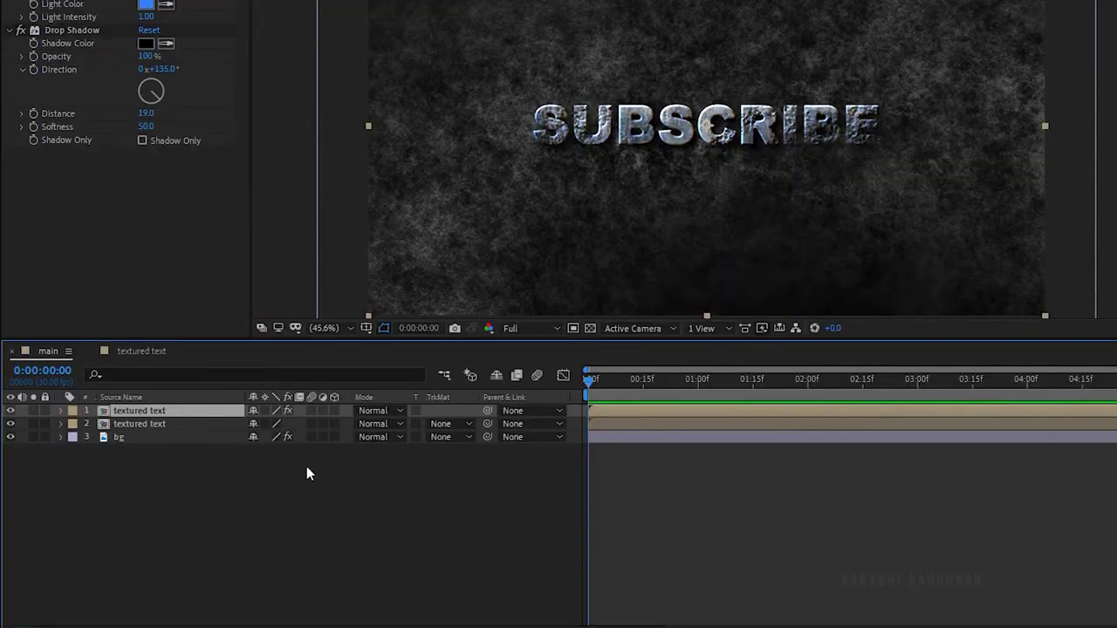
# Duplicate the beveled text layer and apply the Fill effect to the upper copy
pyautogui.hotkey('ctrl', 'd')
pyautogui.click(935, 54)
pyautogui.write('fil')
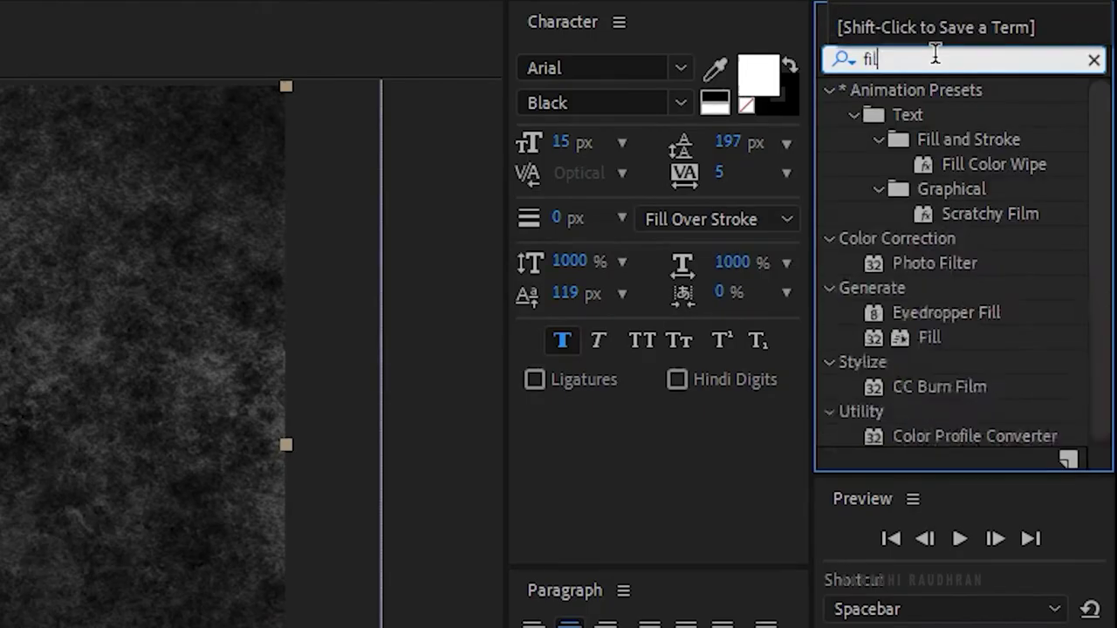
pyautogui.write('l')
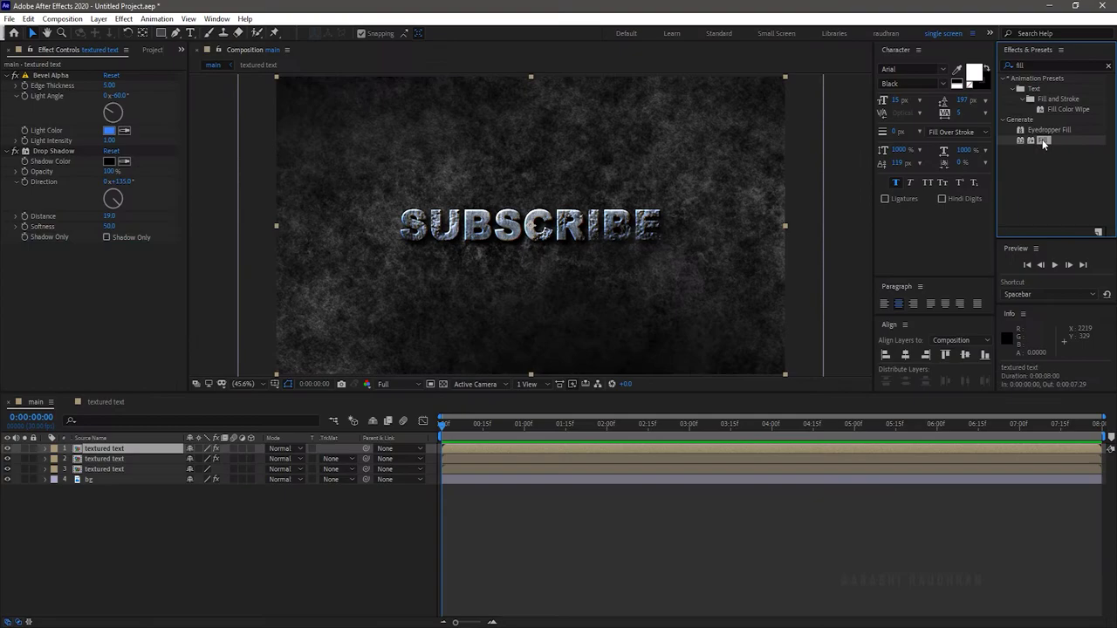
pyautogui.moveTo(928, 245); pyautogui.dragTo(104, 292)
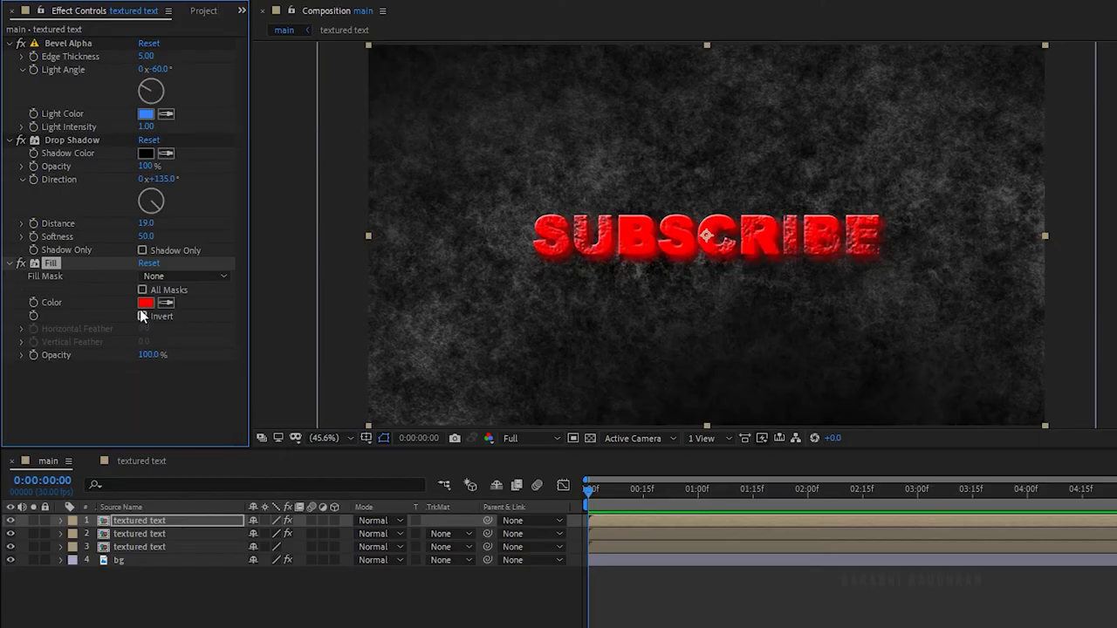
# Move the Fill effect above Drop Shadow and set its color to black (000000)
pyautogui.moveTo(62, 260); pyautogui.dragTo(87, 140)
pyautogui.click(145, 181)
pyautogui.write('000000')
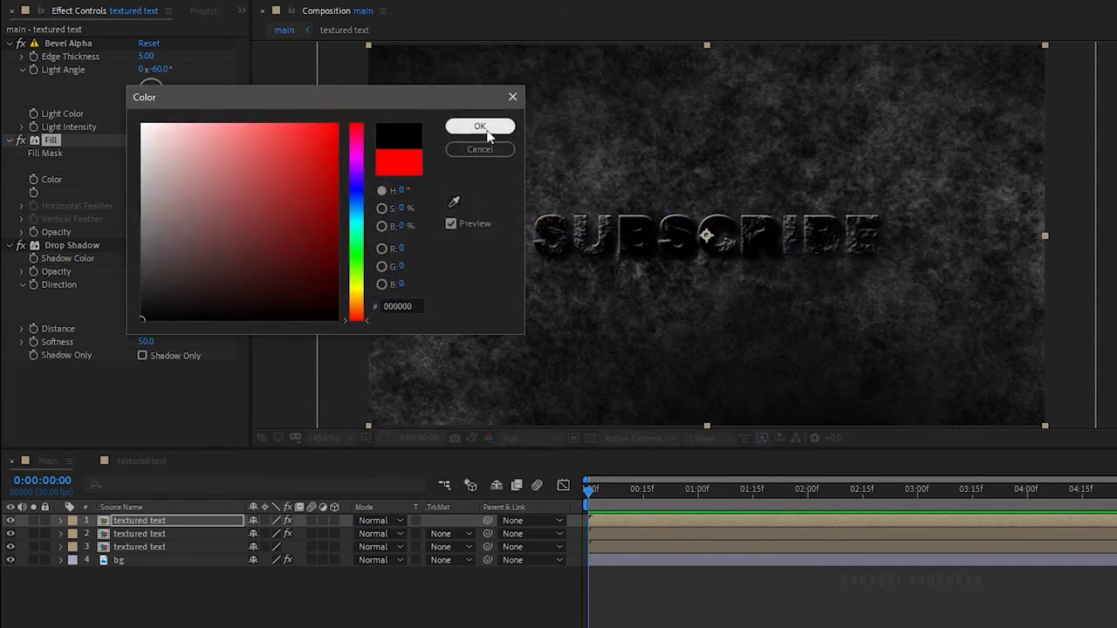
pyautogui.click(482, 128)
# Place the black-filled layer second in the layer stack and move Fill to the first position among its effects
pyautogui.moveTo(155, 522); pyautogui.dragTo(145, 559)
pyautogui.hotkey('ctrl', ']')
pyautogui.moveTo(39, 136); pyautogui.dragTo(78, 39)
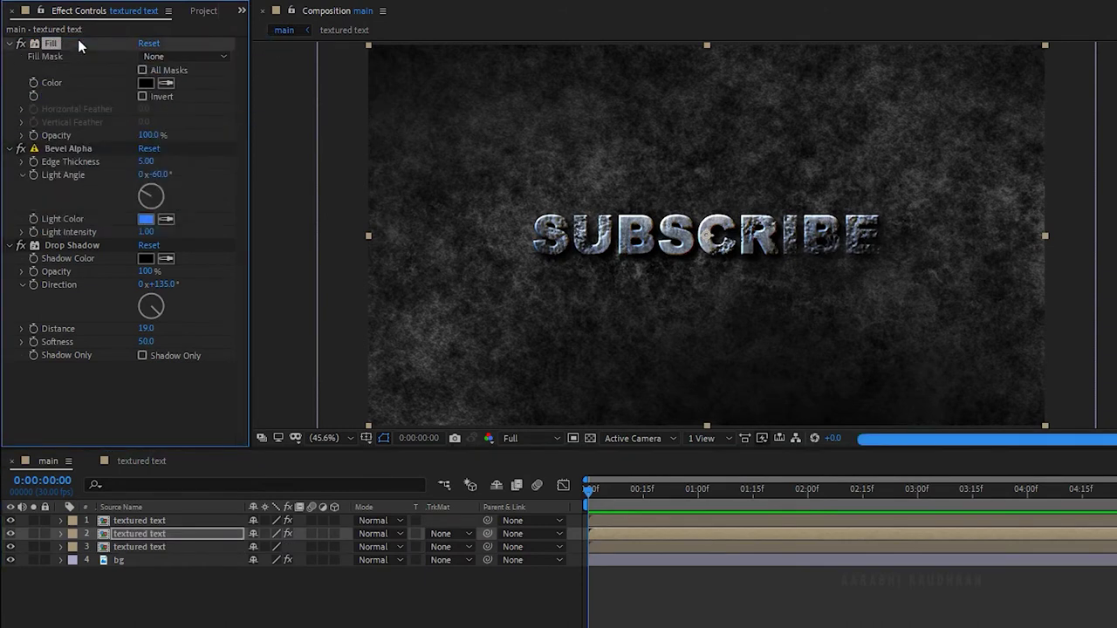
# Pre-compose the three textured text layers into a new composition named "text"
pyautogui.keyDown('shift'); pyautogui.click(160, 521); pyautogui.keyUp('shift')
pyautogui.rightClick(161, 523)
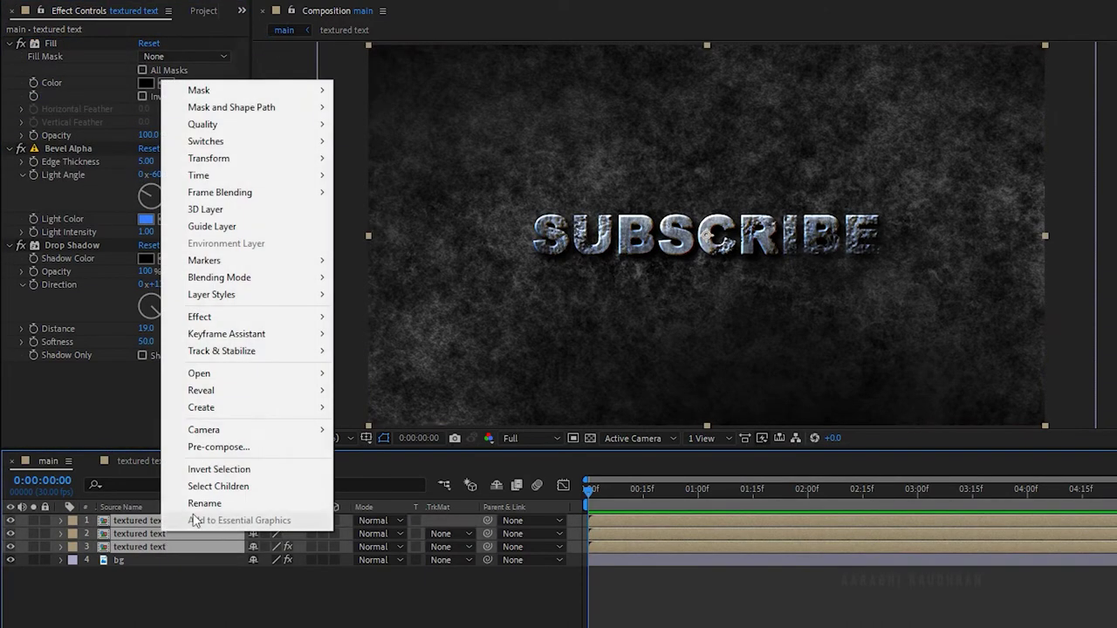
pyautogui.click(218, 446)
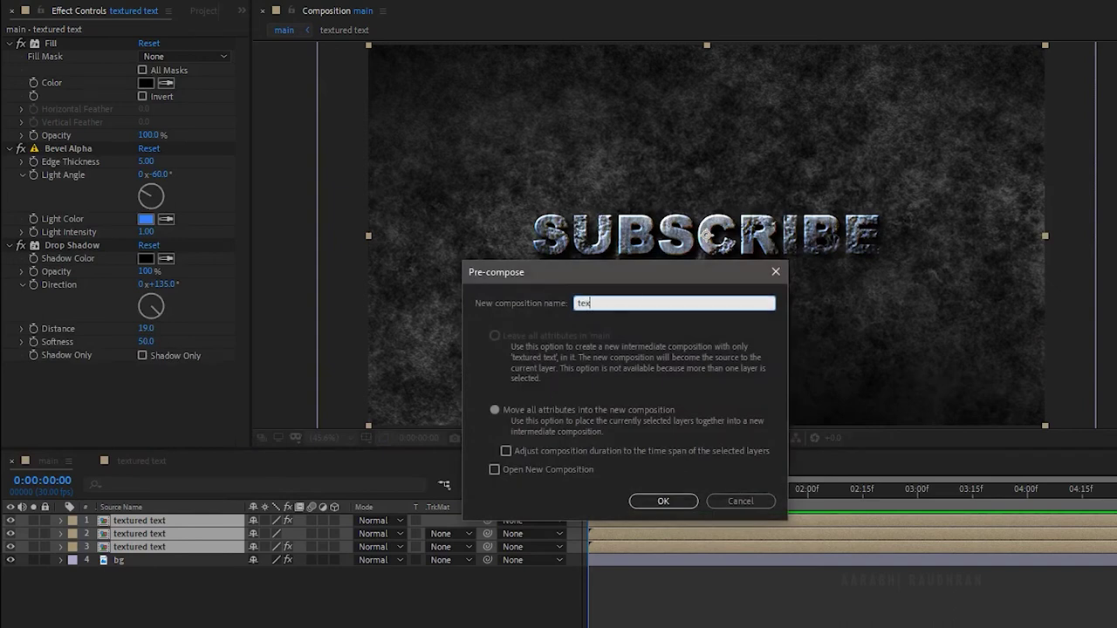
pyautogui.write('text')
pyautogui.press('Return')
# Apply the Tint effect to the text layer and map white to the brown A58466
pyautogui.click(915, 50)
pyautogui.write('tint')
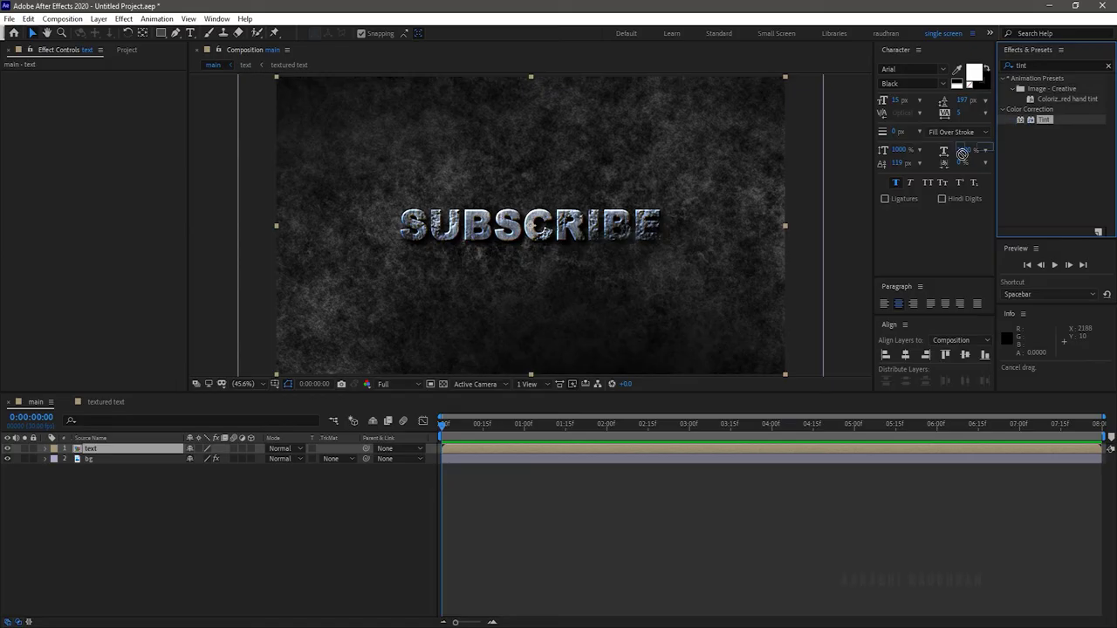
pyautogui.moveTo(932, 190); pyautogui.dragTo(94, 450)
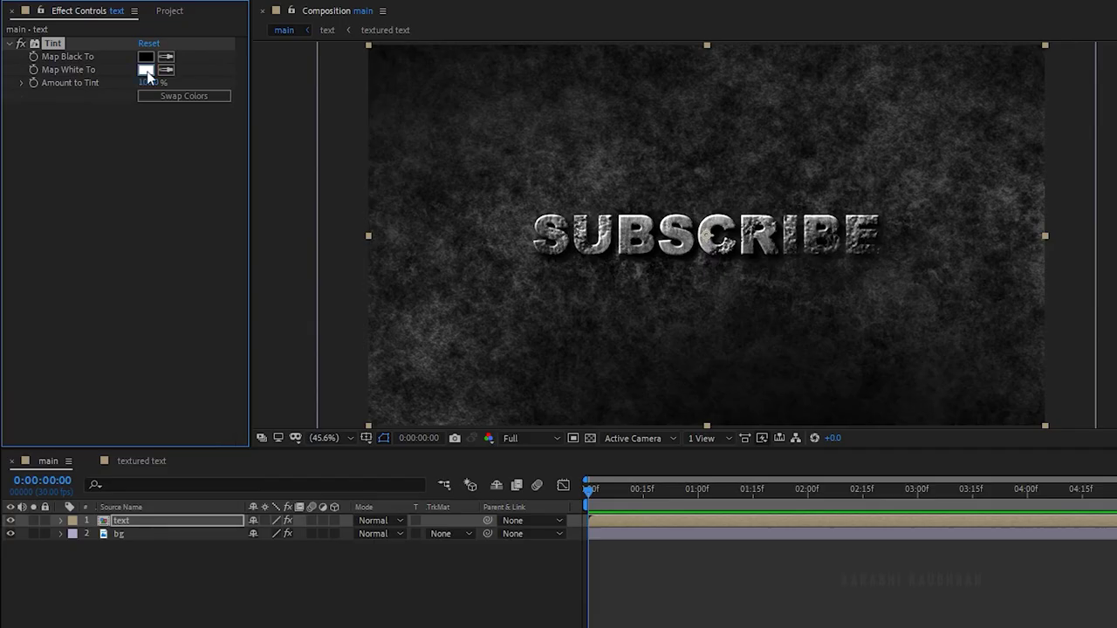
pyautogui.click(145, 70)
pyautogui.moveTo(239, 182); pyautogui.dragTo(214, 192)
pyautogui.moveTo(357, 255); pyautogui.dragTo(360, 311)
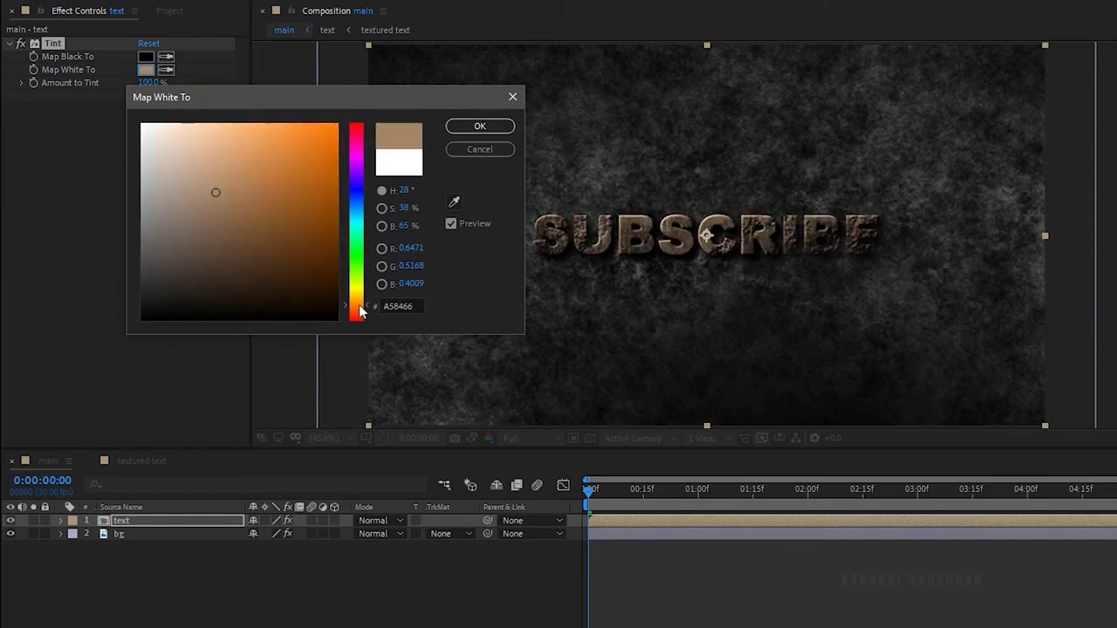
pyautogui.click(480, 125)
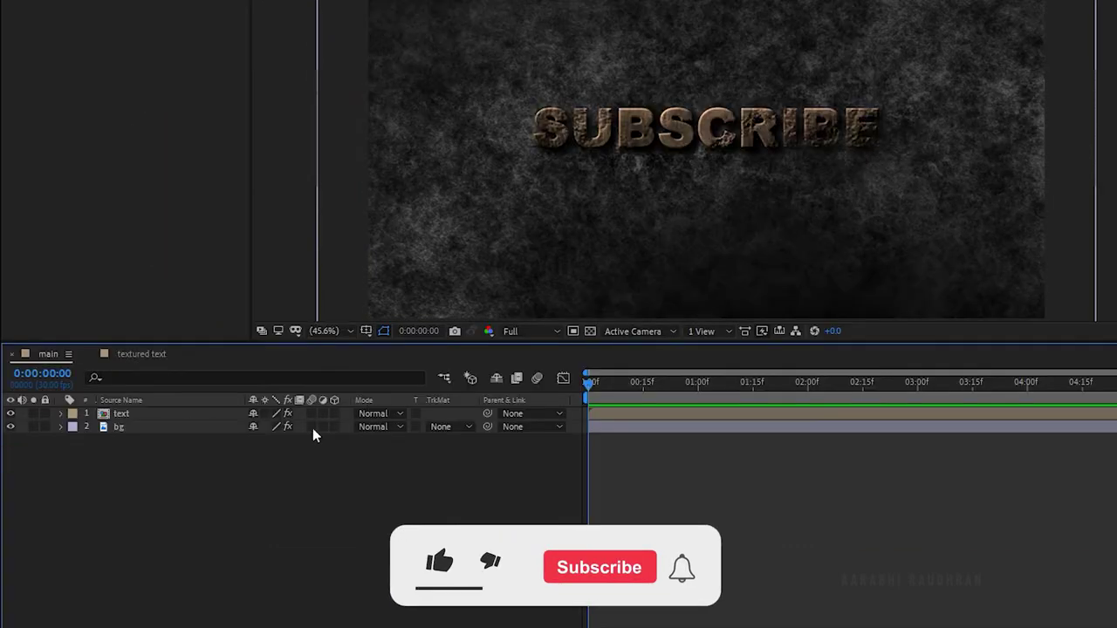
# Make the text and bg layers 3D and add a 35mm two-node camera with depth of field enabled
pyautogui.click(339, 414)
pyautogui.click(338, 427)
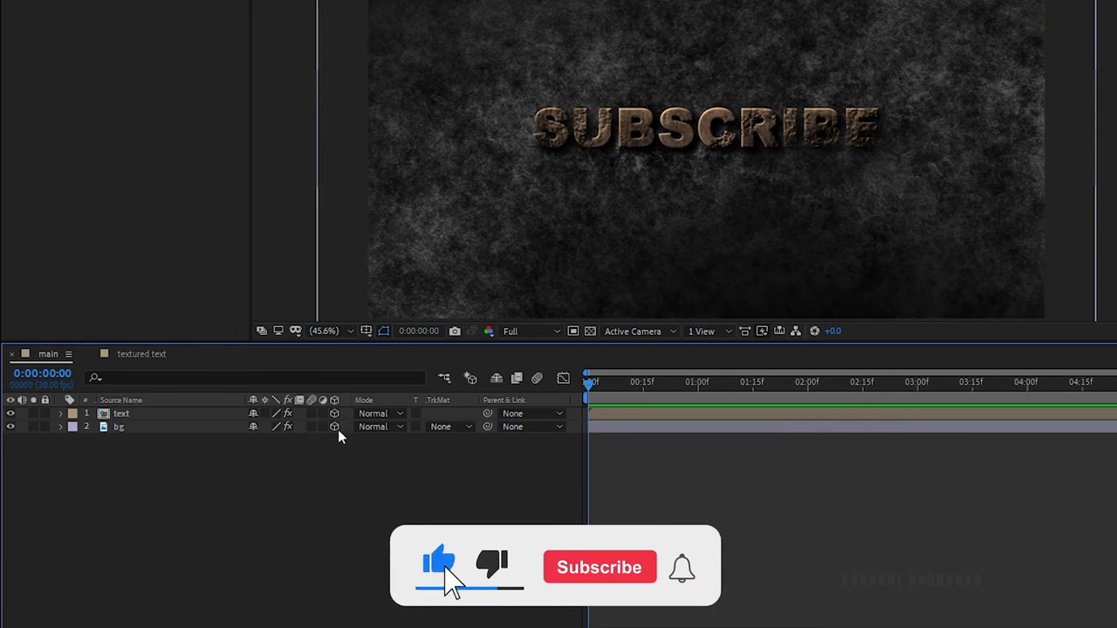
pyautogui.rightClick(192, 499)
pyautogui.moveTo(254, 327)
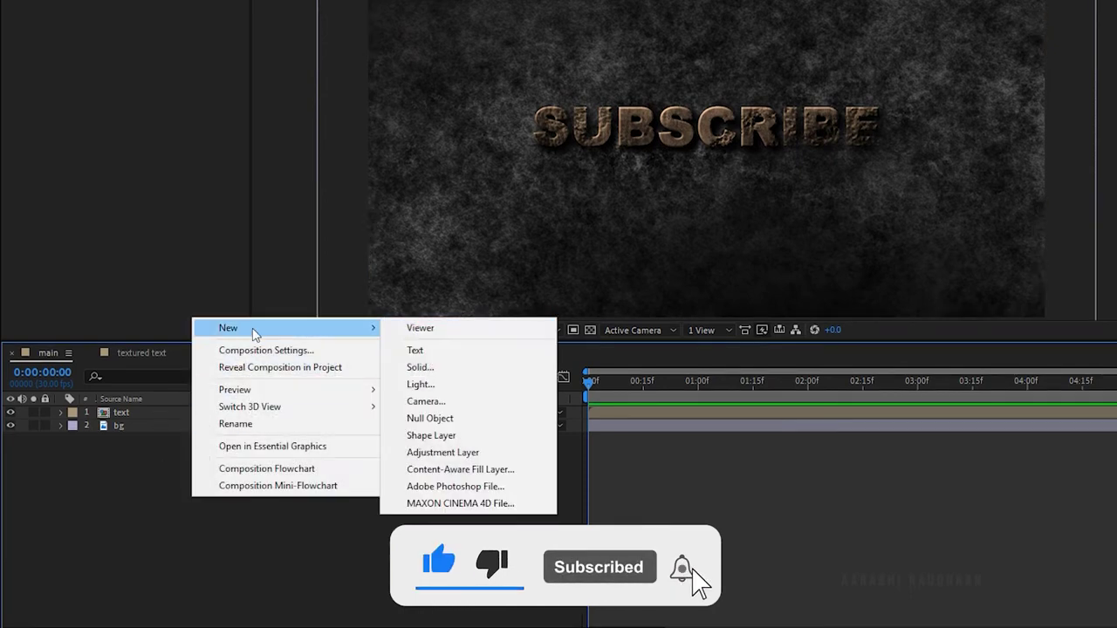
pyautogui.click(426, 401)
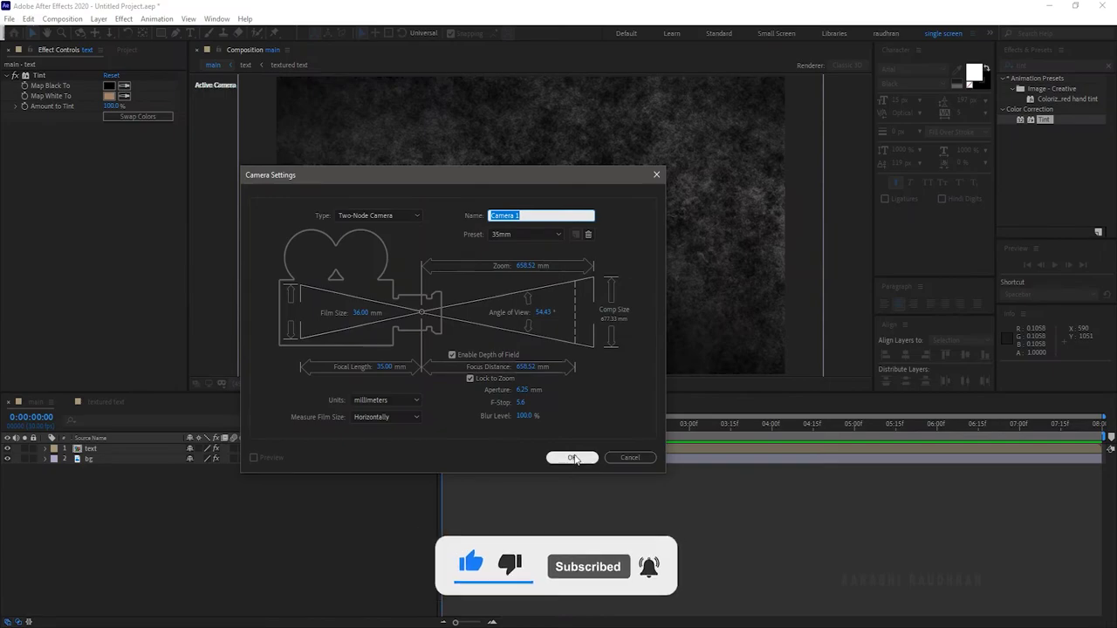
pyautogui.click(571, 456)
# Add a 3D null object and parent Camera 1 to it
pyautogui.rightClick(309, 510)
pyautogui.moveTo(344, 410)
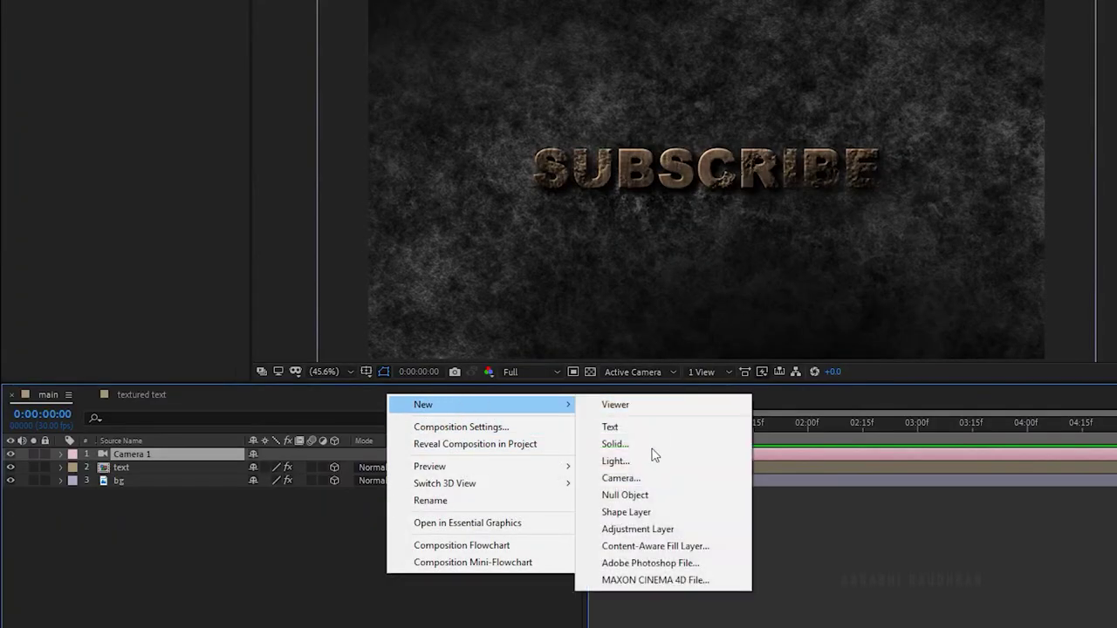
pyautogui.click(490, 478)
pyautogui.click(527, 466)
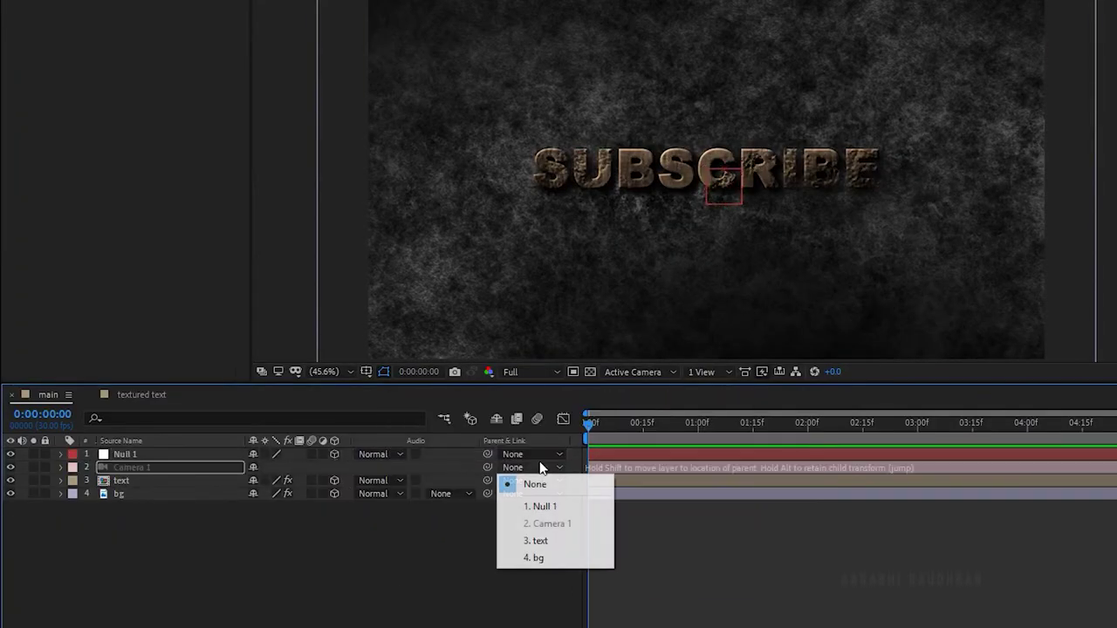
pyautogui.click(548, 508)
# Keyframe the null's Position at 0:00:00:15, with a starting keyframe at 0:00:00:00 whose Z value is 1867
pyautogui.click(150, 453)
pyautogui.press('p')
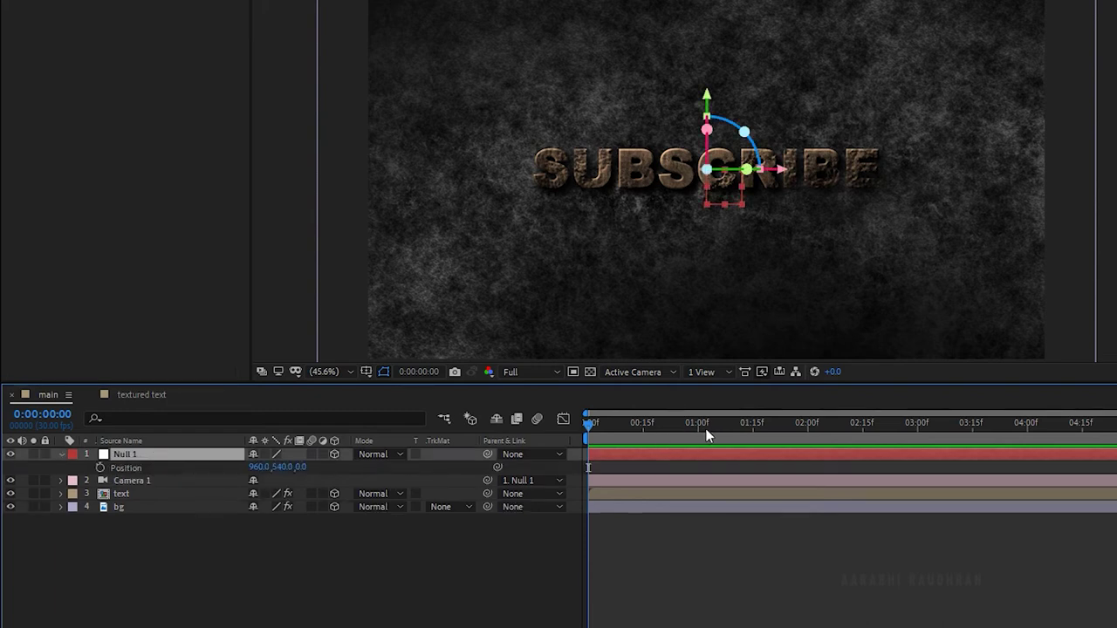
pyautogui.click(644, 422)
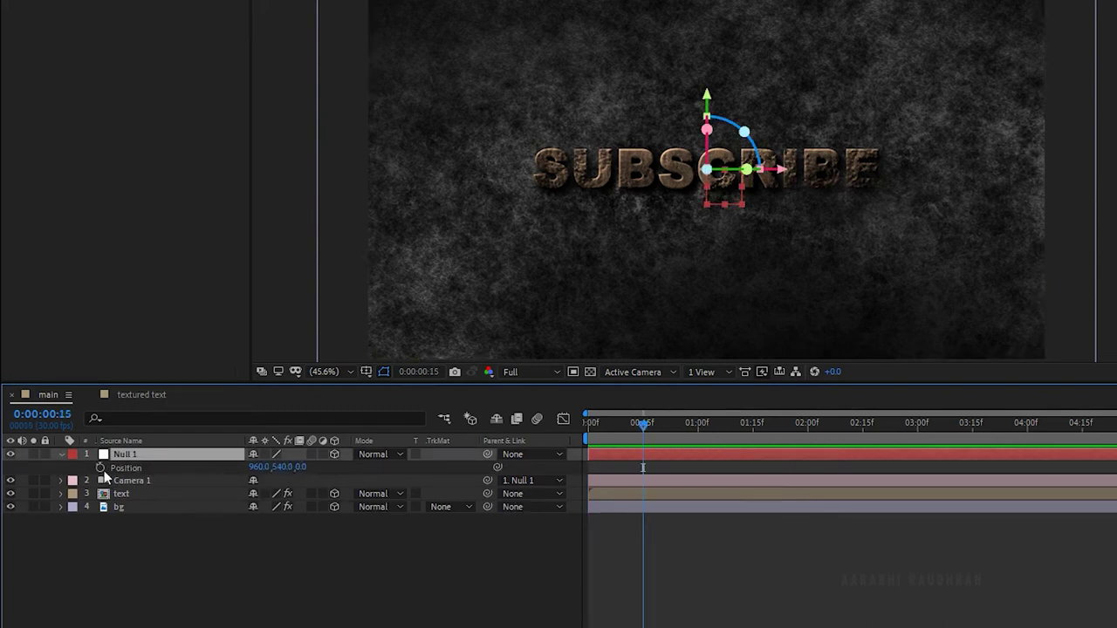
pyautogui.click(102, 468)
pyautogui.press('Home')
pyautogui.moveTo(301, 467); pyautogui.dragTo(396, 471)
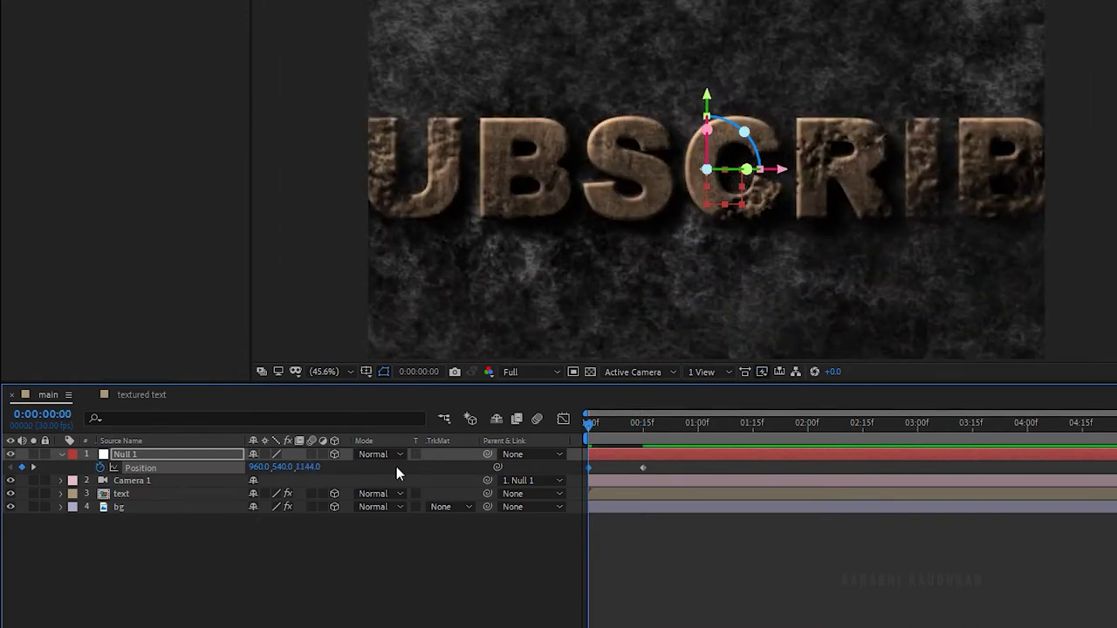
pyautogui.moveTo(747, 468); pyautogui.dragTo(890, 493)
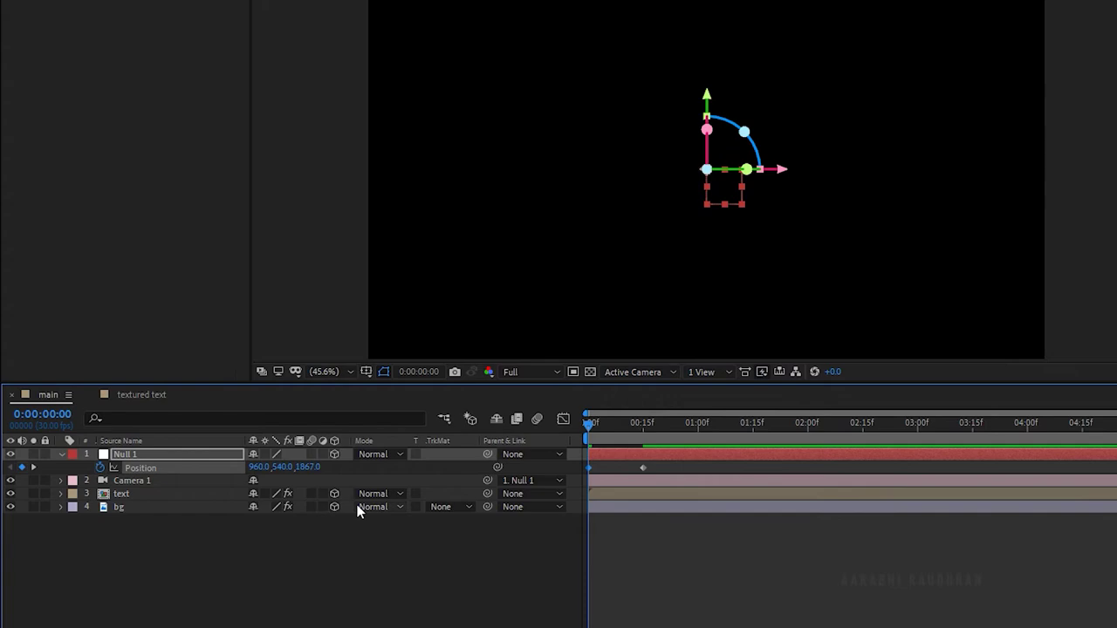
# Preview the camera move and shift the null's second Position keyframe to 0:00:00:07
pyautogui.press('space')
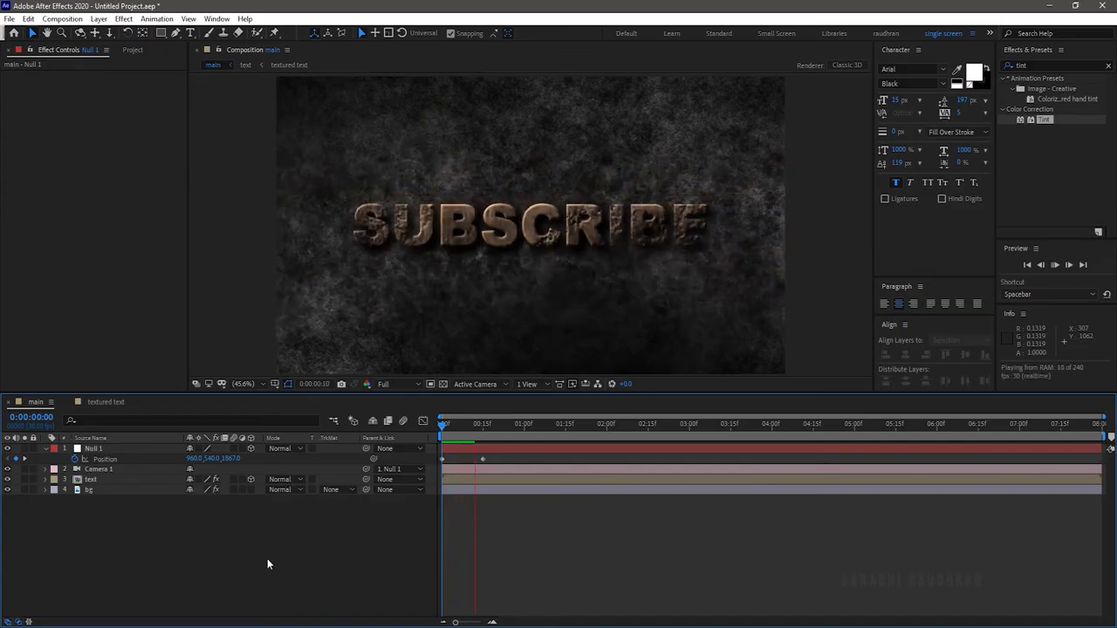
pyautogui.press('space')
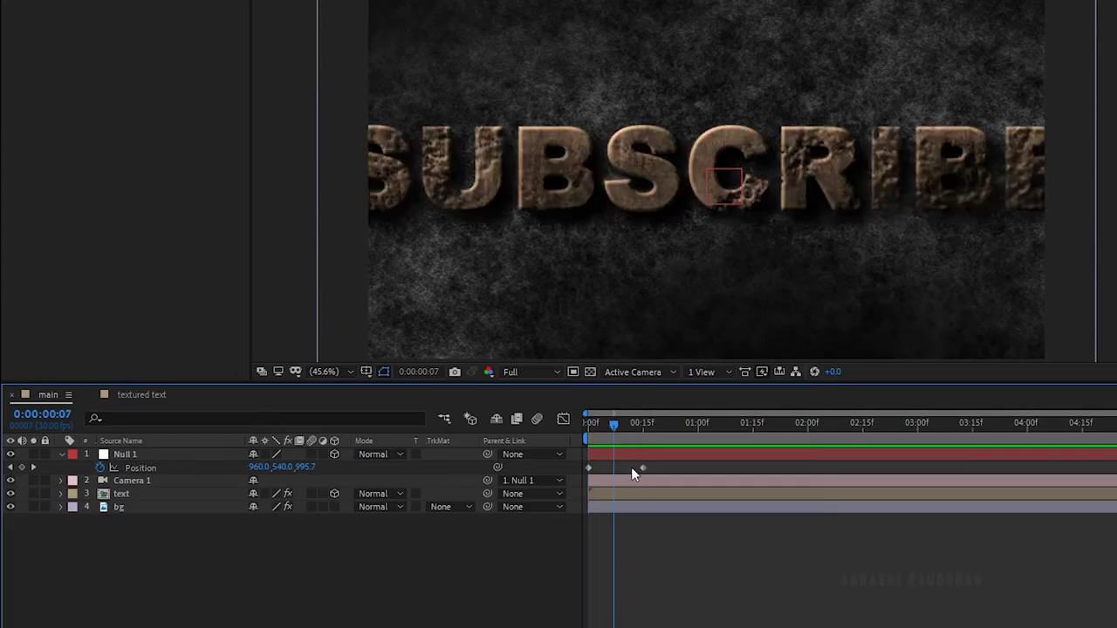
pyautogui.moveTo(641, 470); pyautogui.dragTo(613, 472)
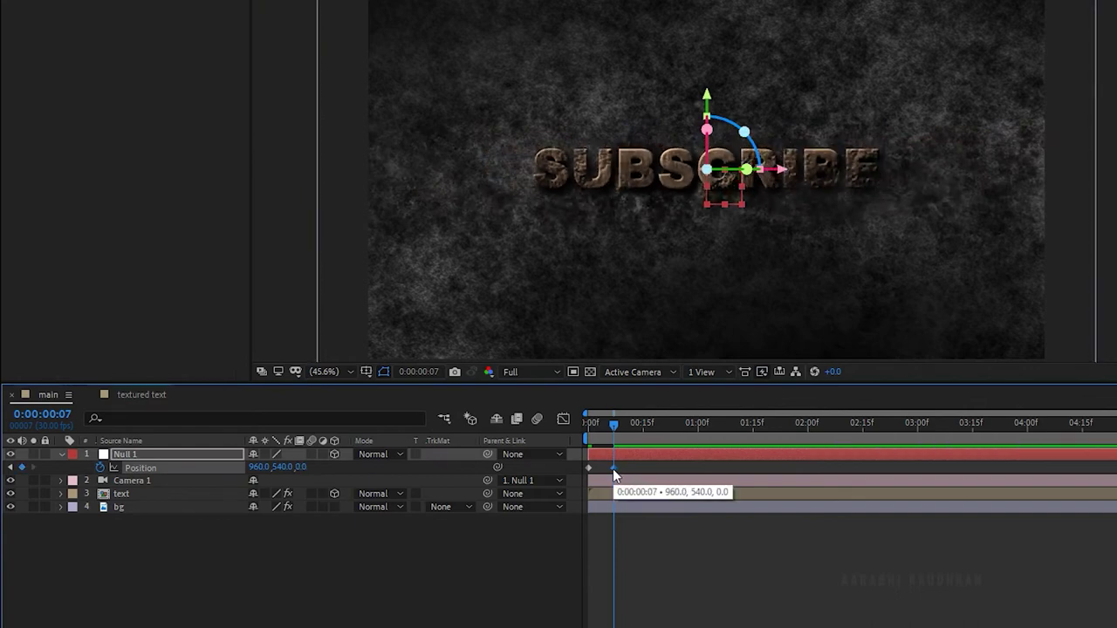
# Ease the null's two Position keyframes and shape their speed graph so the movement peaks sharply at the second keyframe
pyautogui.press('space')
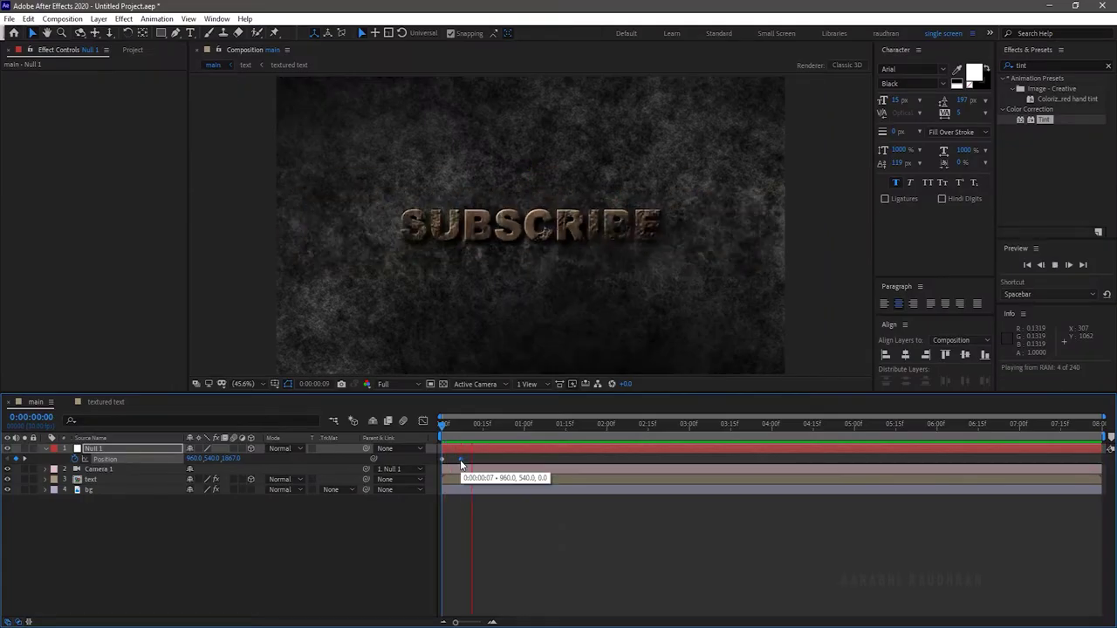
pyautogui.press('space')
pyautogui.click(441, 458)
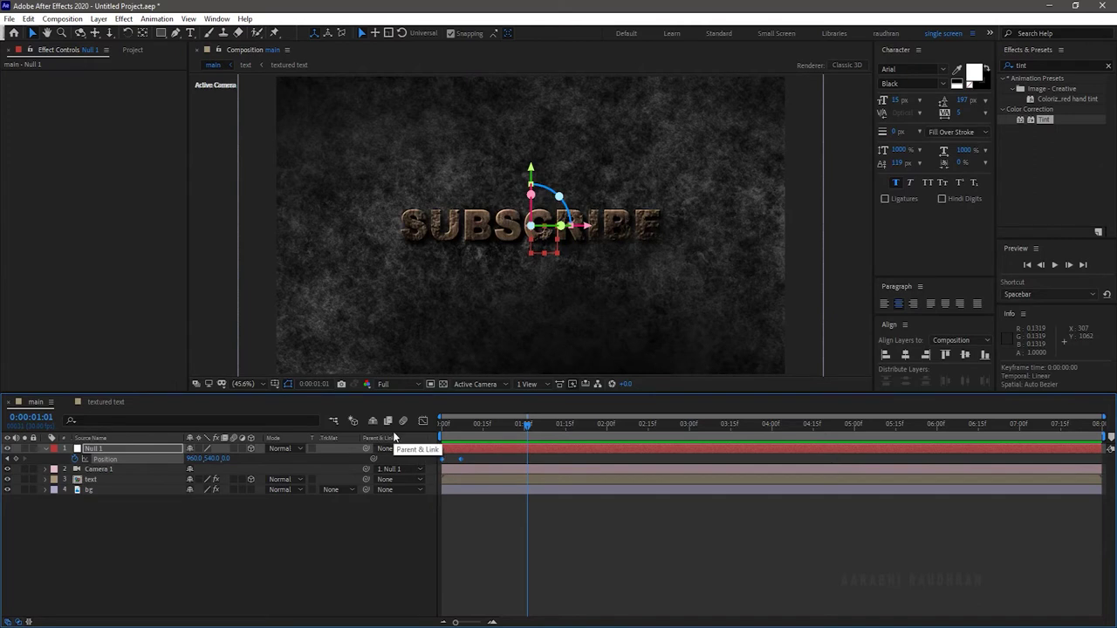
pyautogui.click(423, 420)
pyautogui.moveTo(518, 519); pyautogui.dragTo(451, 589)
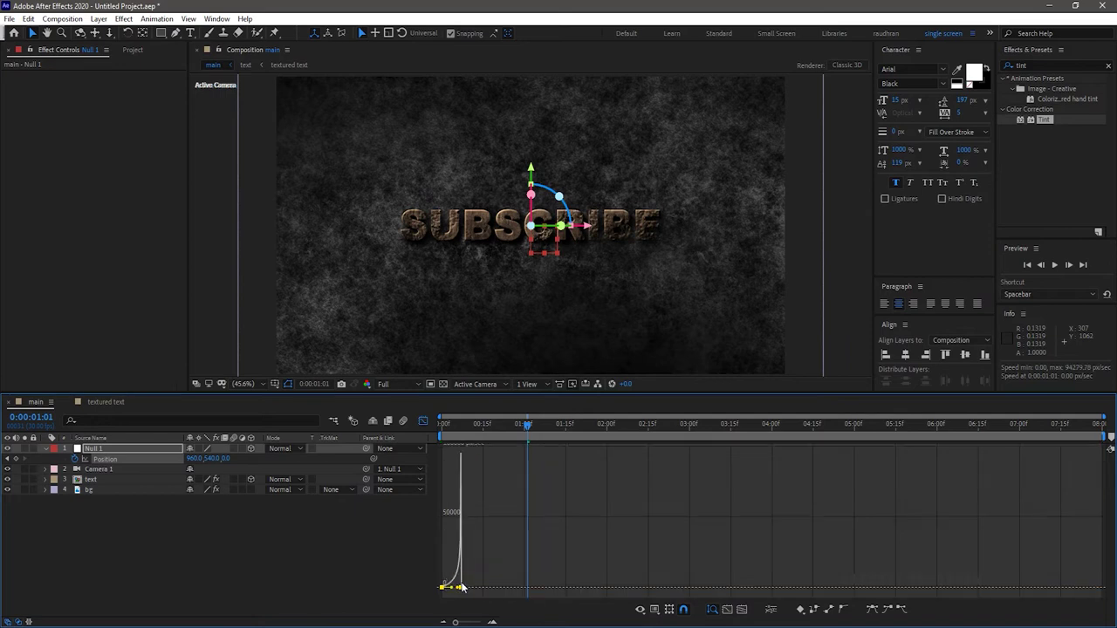
pyautogui.click(424, 421)
# Move the null's second Position keyframe to 0:00:00:05 and preview the camera move from the start
pyautogui.press('space')
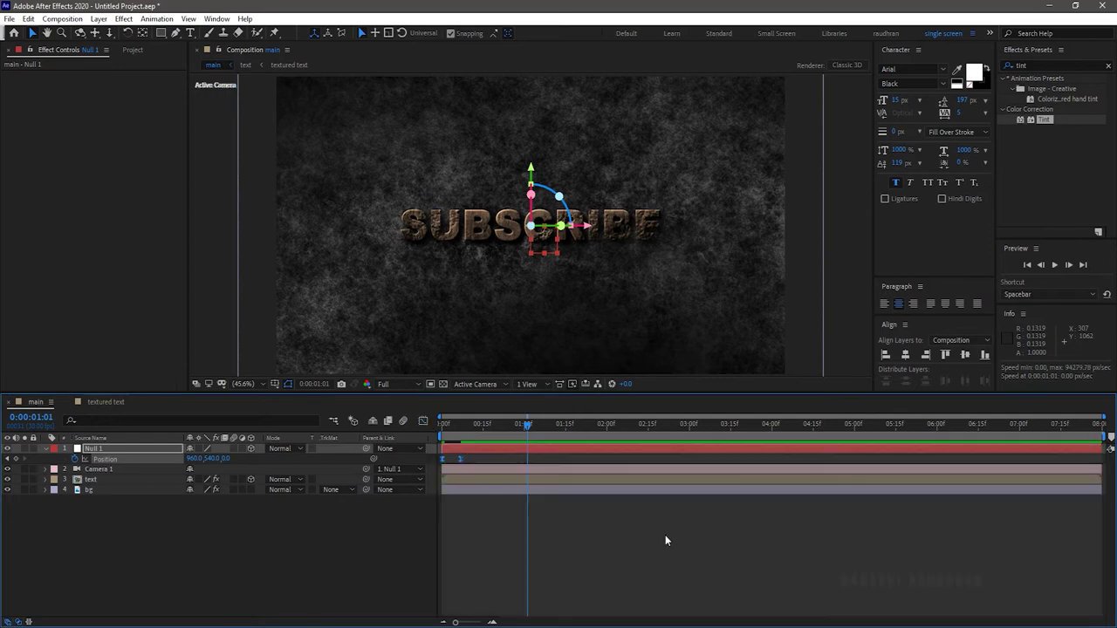
pyautogui.press('space')
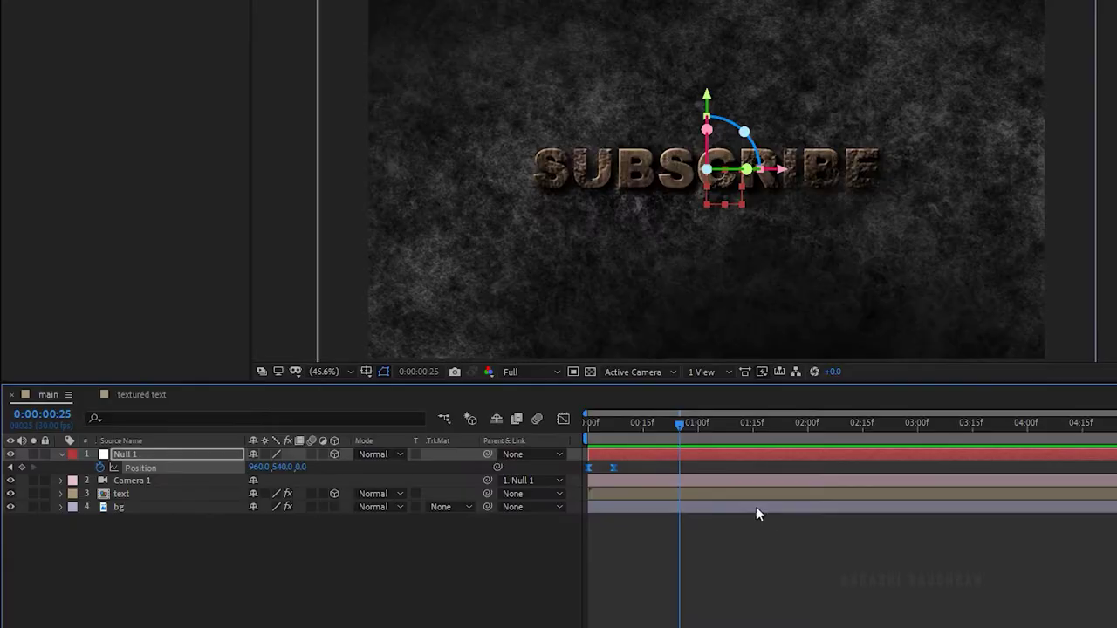
pyautogui.moveTo(614, 429); pyautogui.dragTo(607, 475)
pyautogui.click(643, 506)
pyautogui.press('Home')
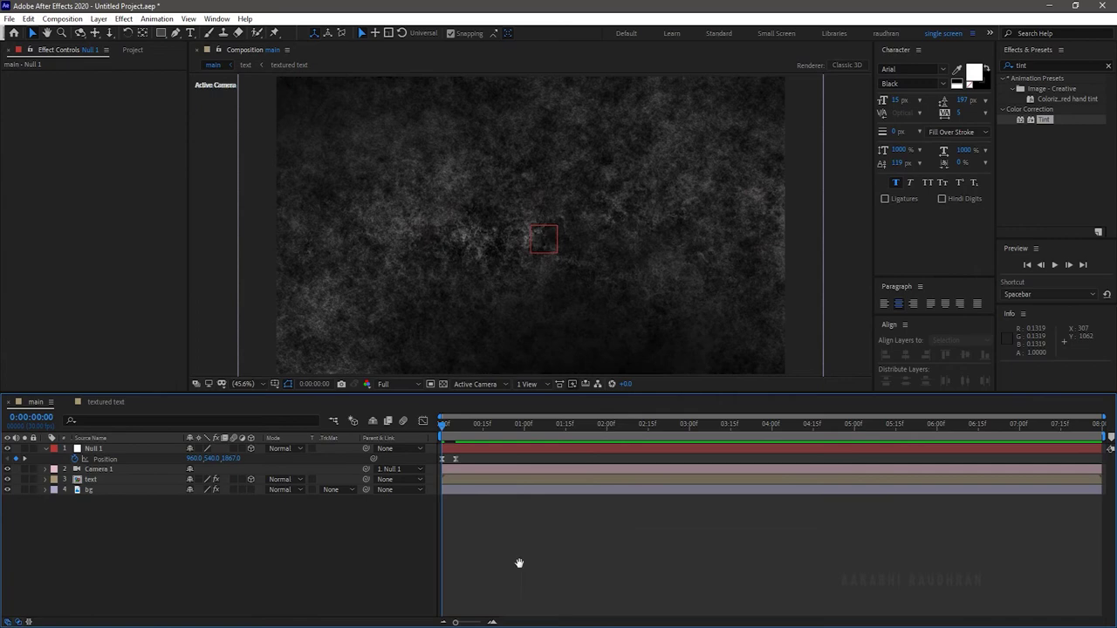
pyautogui.press('space')
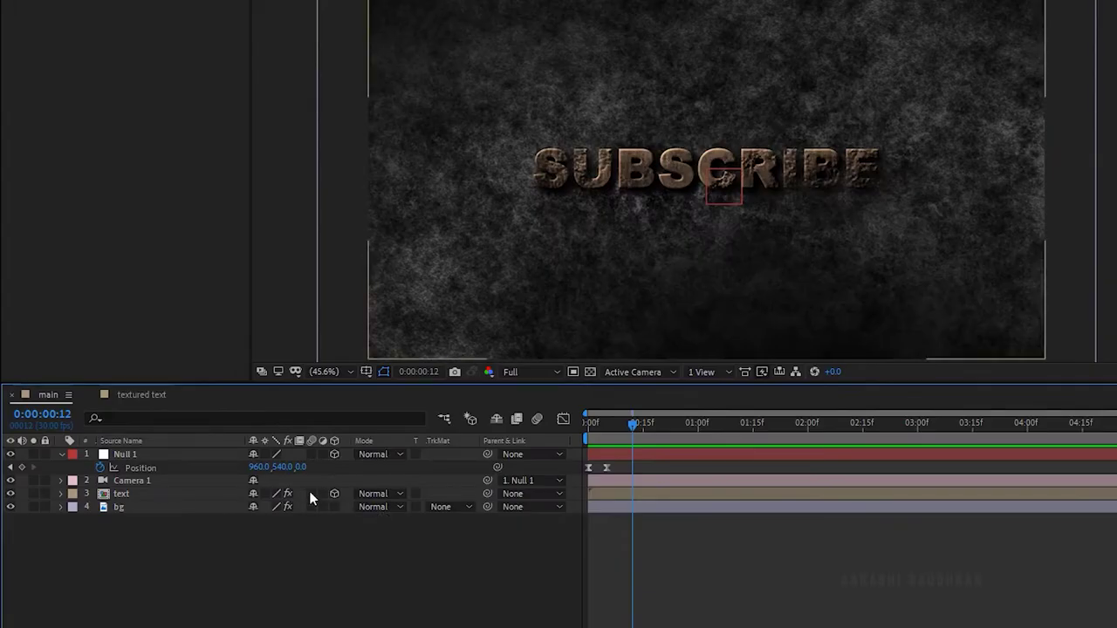
# Place the hit footage directly above the text layer in Add blending mode and set its Scale to 125%
pyautogui.moveTo(26, 170); pyautogui.dragTo(125, 479)
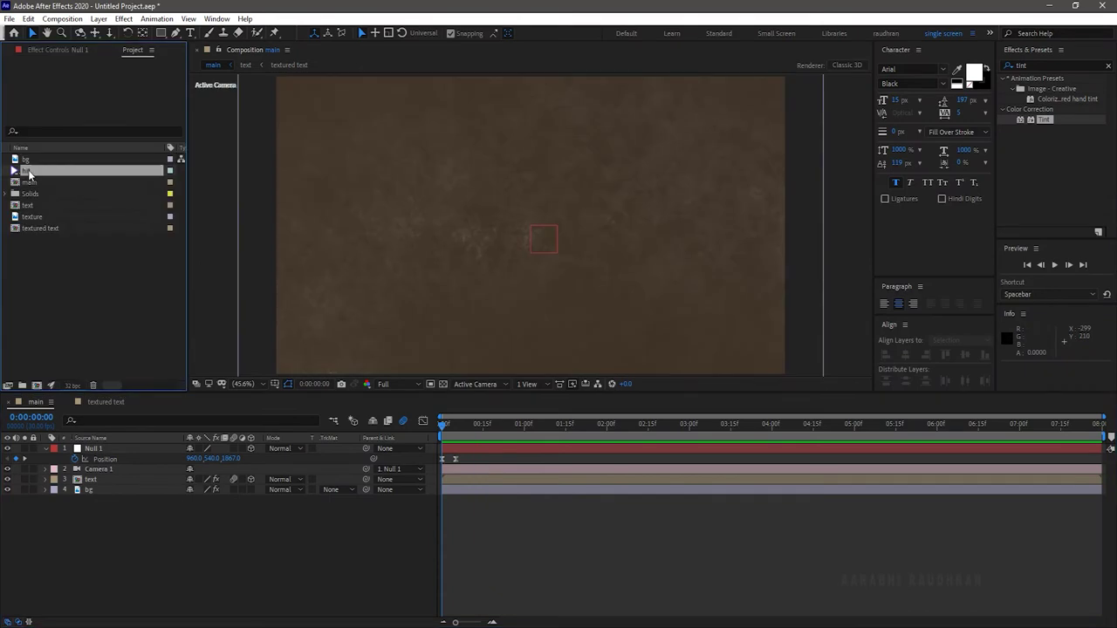
pyautogui.click(286, 480)
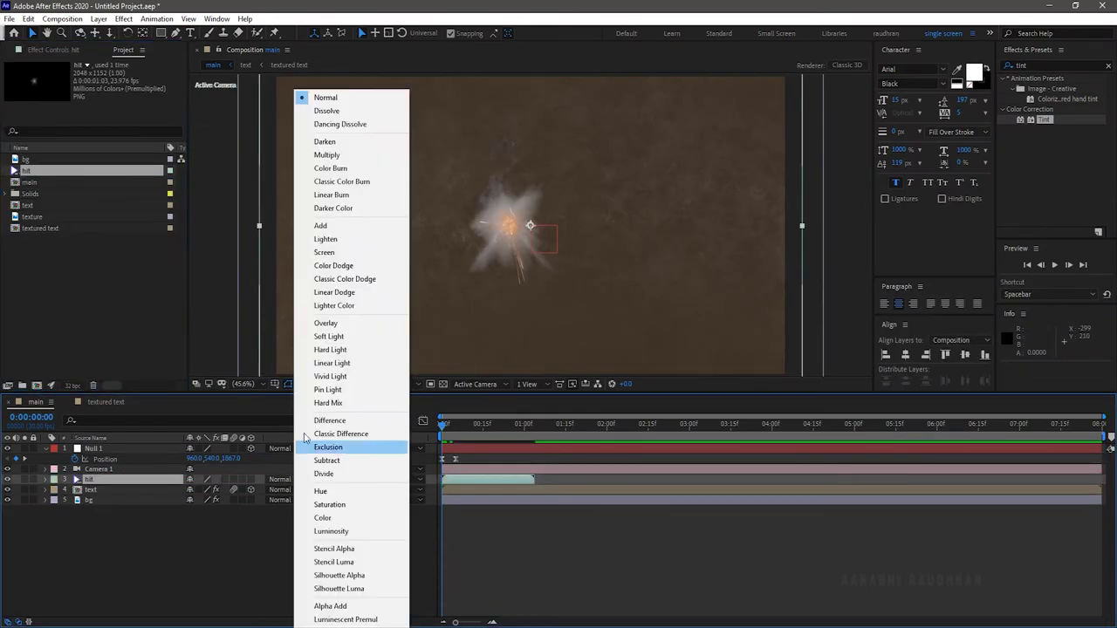
pyautogui.click(332, 226)
pyautogui.press('s')
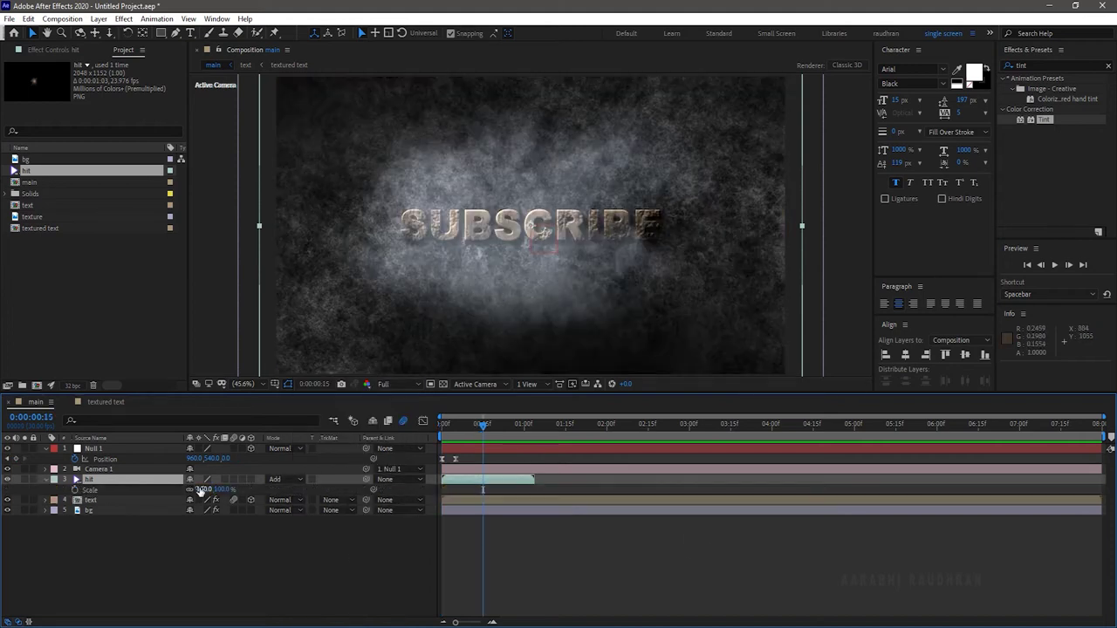
pyautogui.moveTo(200, 491); pyautogui.dragTo(218, 491)
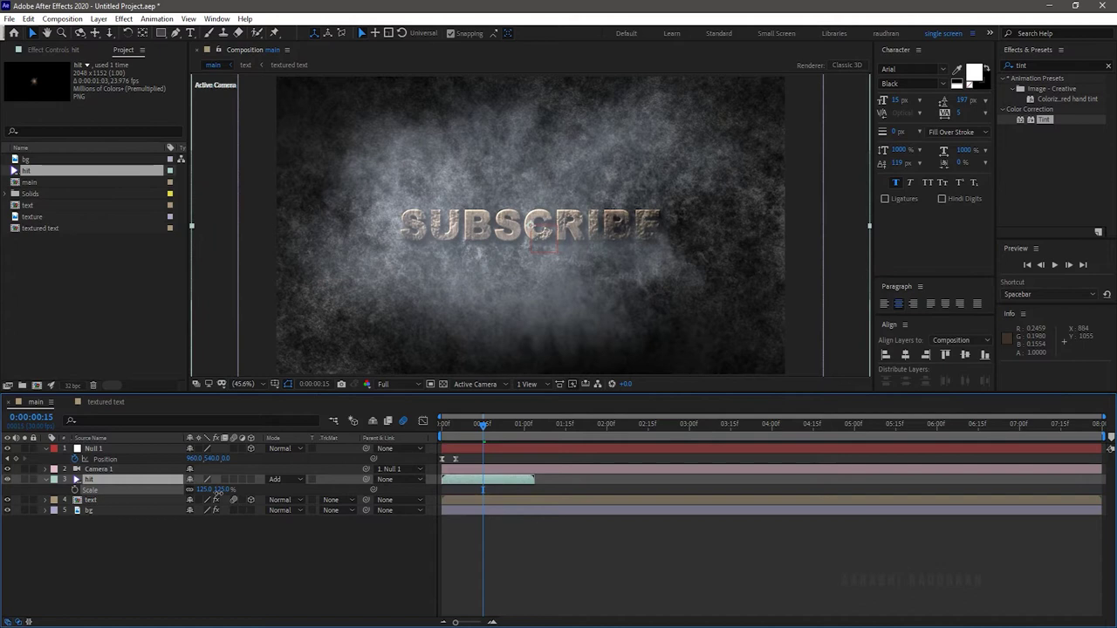
# Trim the start of the hit layer at 0:00:00:03 and shift the layer so it begins at 0:00:00:04
pyautogui.click(452, 426)
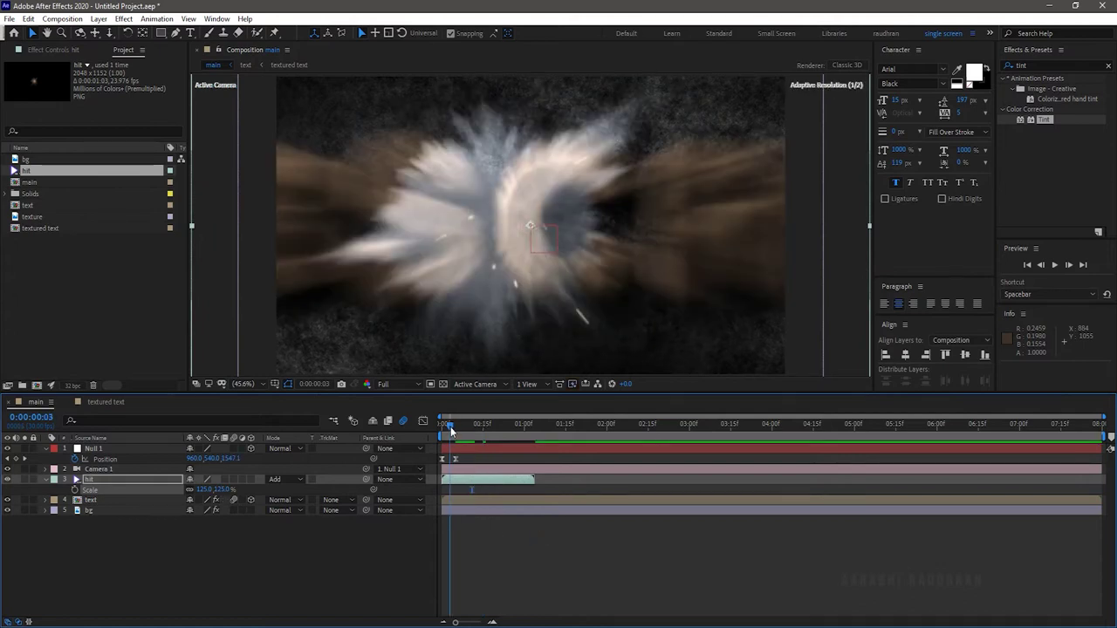
pyautogui.click(450, 482)
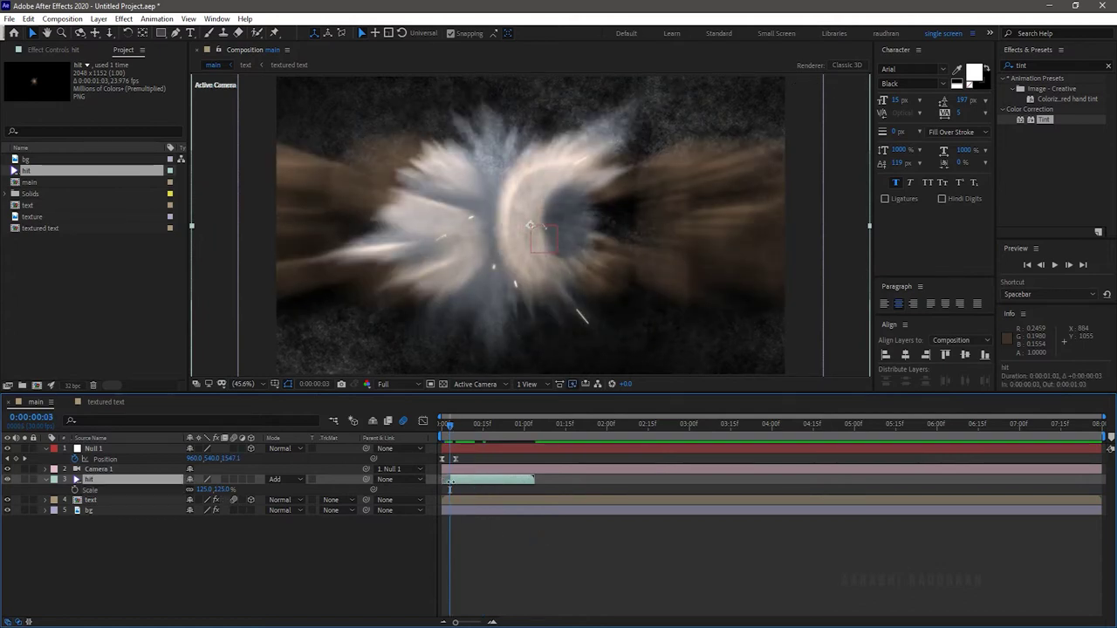
pyautogui.moveTo(475, 482); pyautogui.dragTo(511, 483)
pyautogui.press('i')
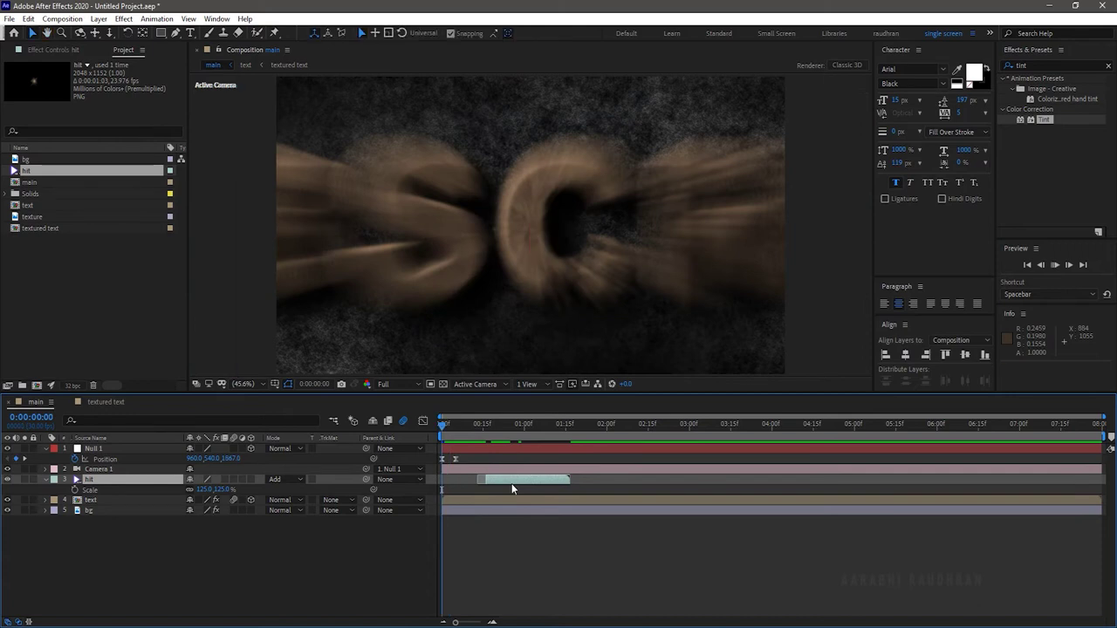
pyautogui.press('pageup')
pyautogui.press('pageup')
pyautogui.press('pageup')
pyautogui.press('pageup')
pyautogui.press('pageup')
pyautogui.press('pageup')
pyautogui.press('pageup')
pyautogui.press('pageup')
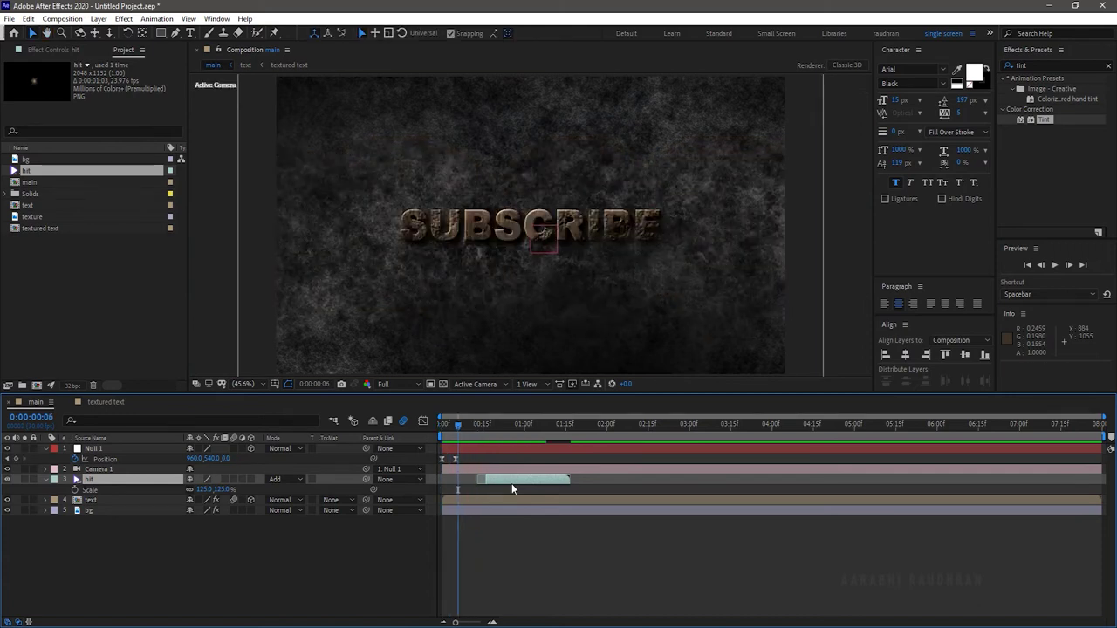
pyautogui.moveTo(511, 485); pyautogui.dragTo(462, 487)
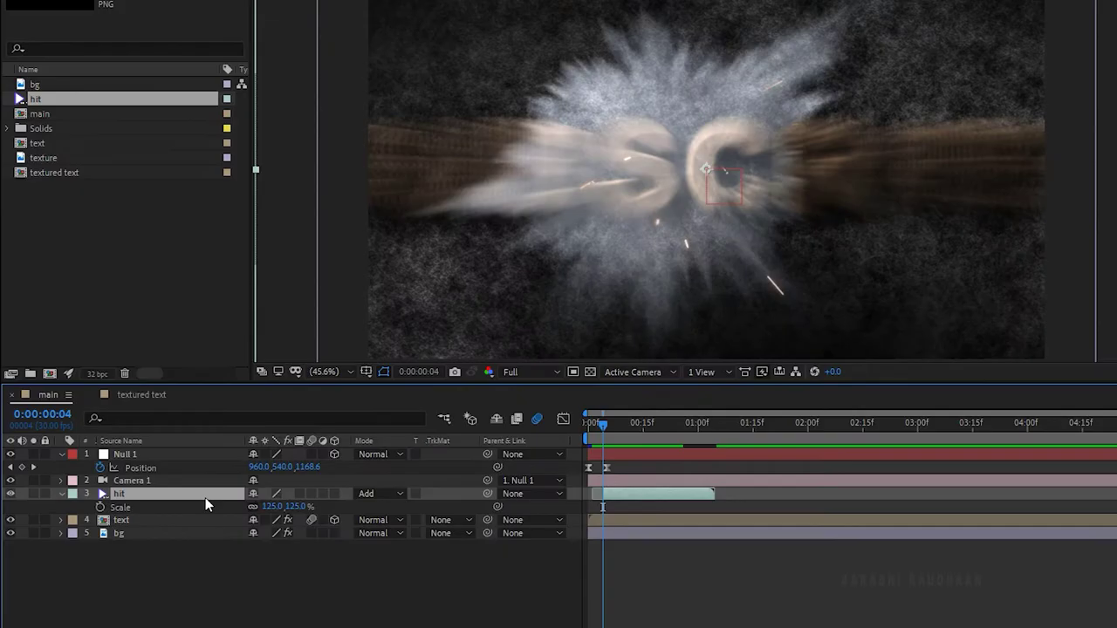
# Keyframe the hit layer's Opacity at 100% on 0:00:00:07 and 0% on 0:00:00:04
pyautogui.press('t')
pyautogui.click(615, 431)
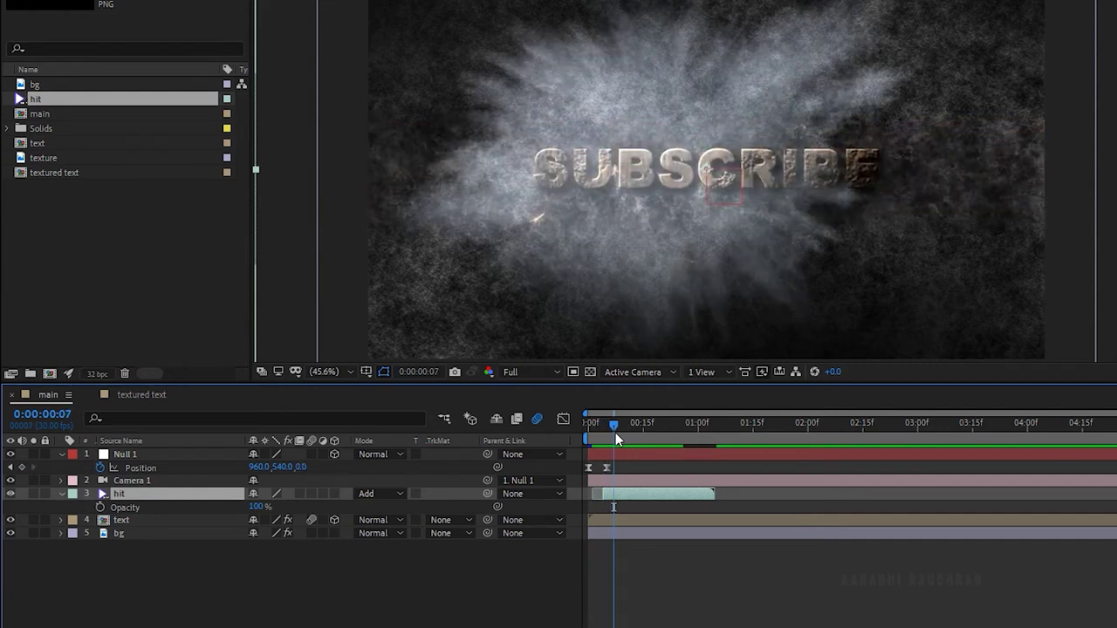
pyautogui.click(99, 508)
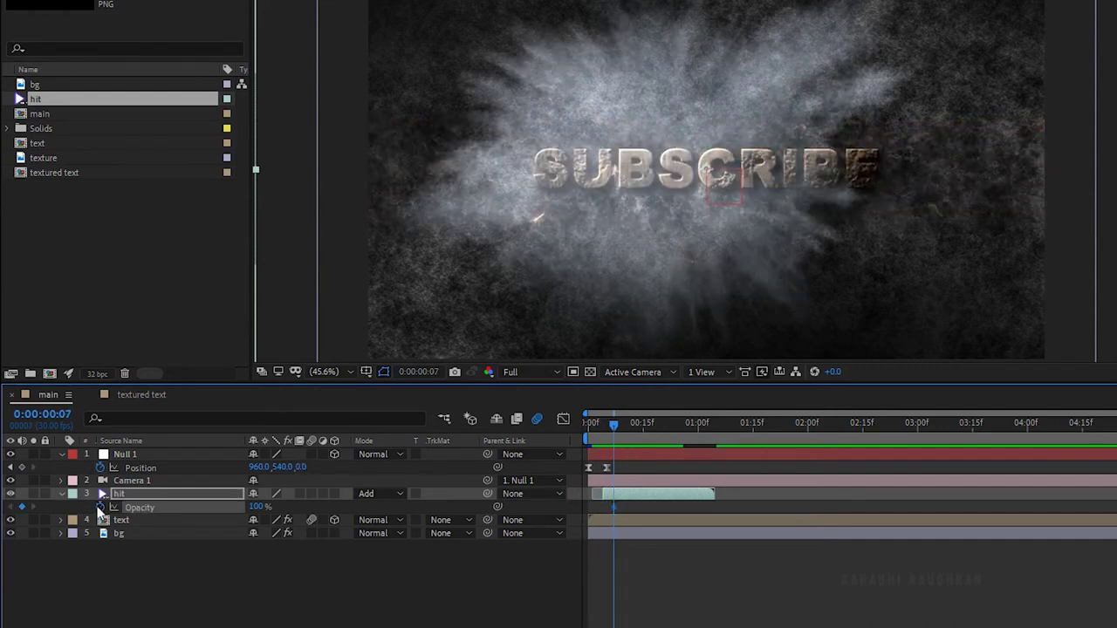
pyautogui.press('pageup')
pyautogui.press('pageup')
pyautogui.press('pageup')
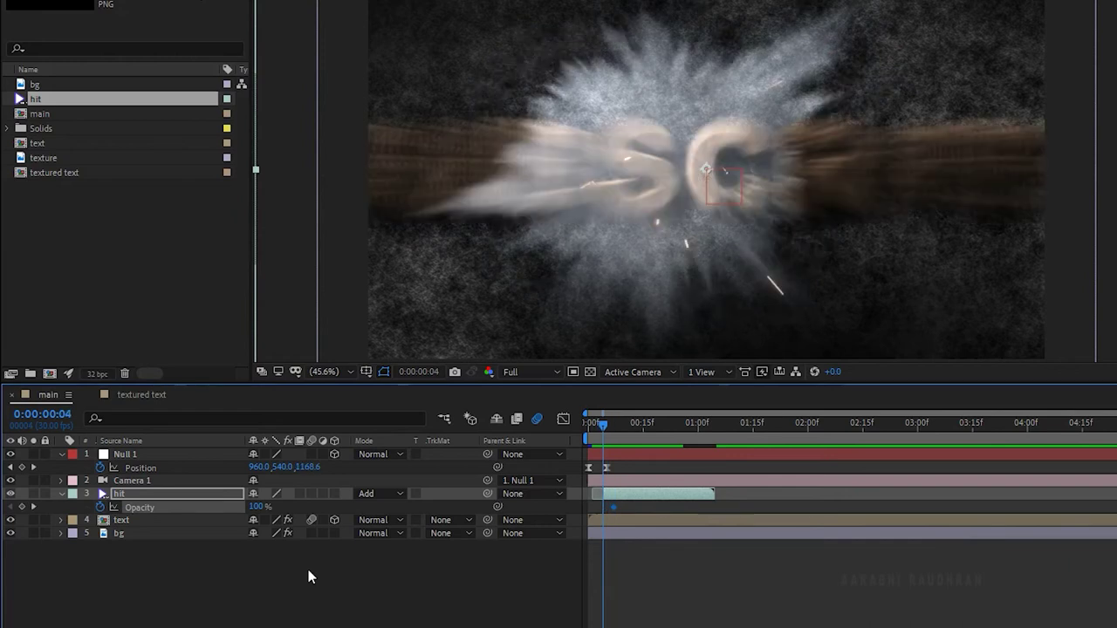
pyautogui.moveTo(256, 508); pyautogui.dragTo(159, 519)
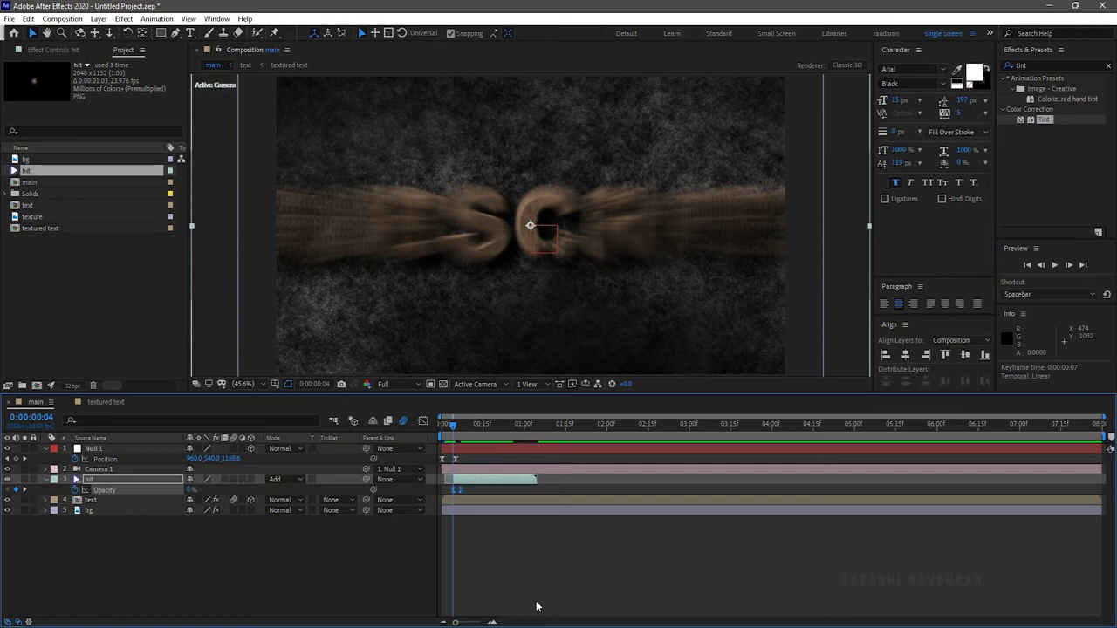
# Shape the eased Opacity speed graph of the hit layer to peak just after its first keyframe, and preview the result
pyautogui.click(424, 421)
pyautogui.click(742, 610)
pyautogui.moveTo(688, 566); pyautogui.dragTo(601, 587)
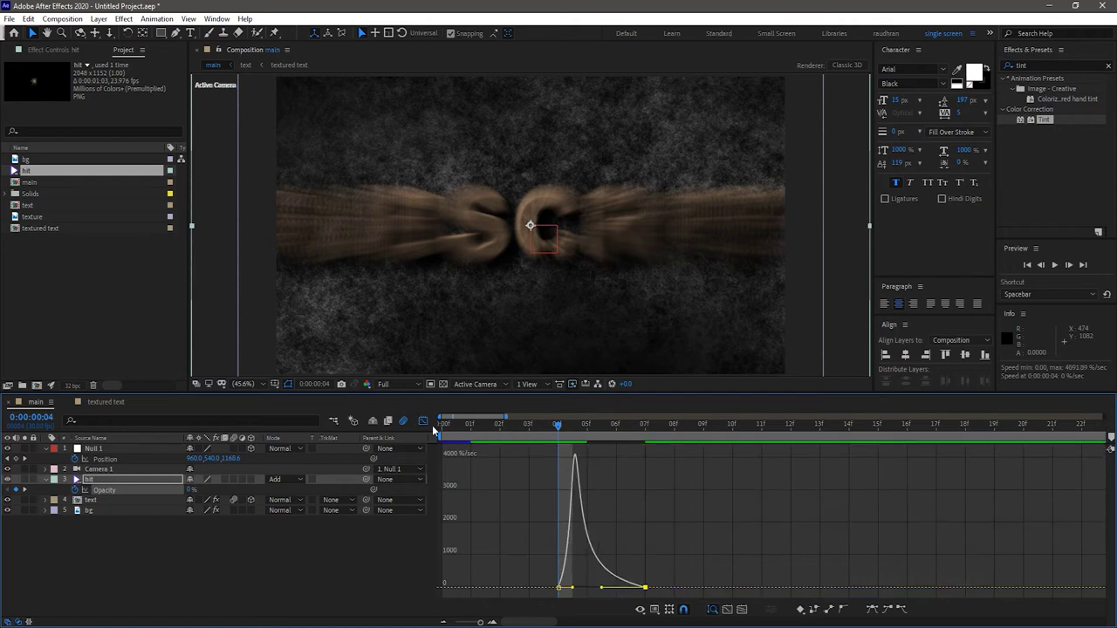
pyautogui.click(424, 422)
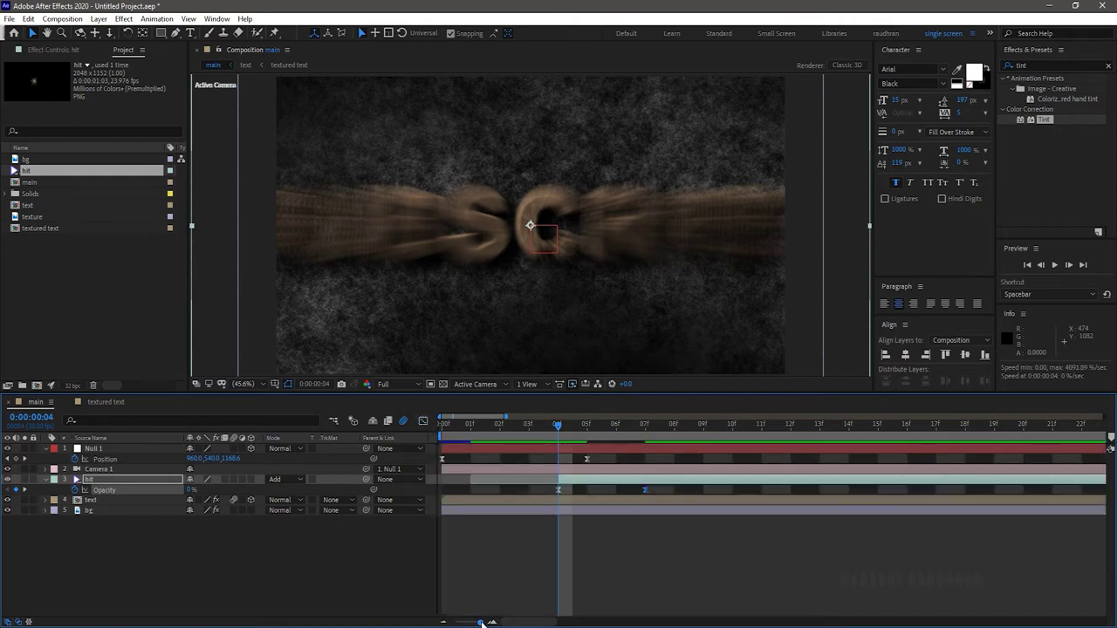
pyautogui.moveTo(480, 623); pyautogui.dragTo(455, 623)
pyautogui.click(662, 581)
pyautogui.press('Home')
pyautogui.press('space')
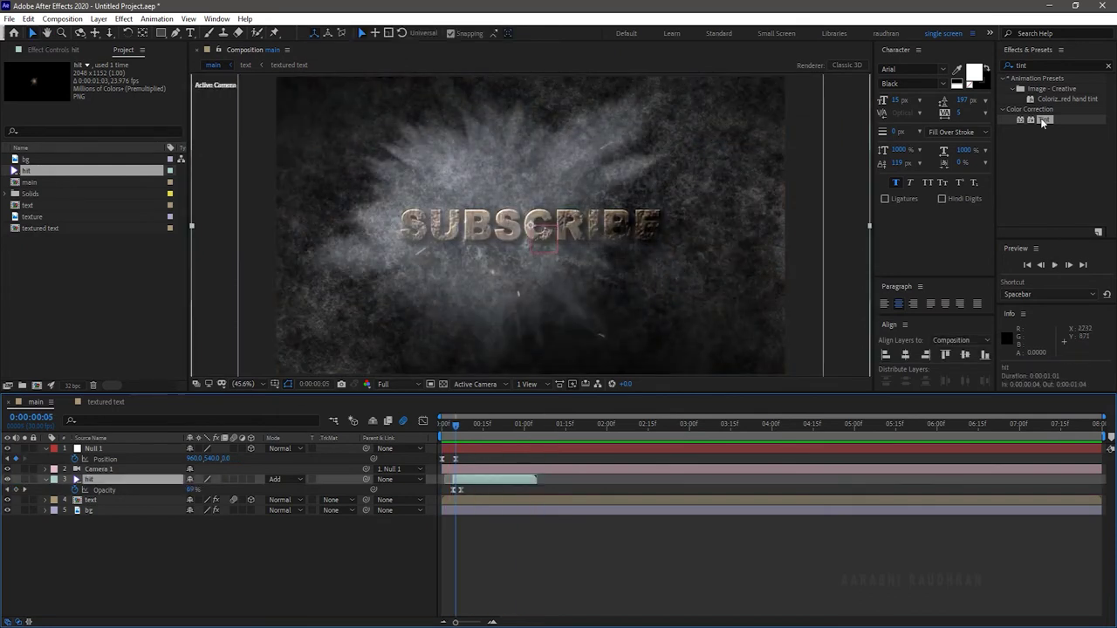
# Apply the Tint effect to the hit layer, sample Map White To from the brown text, and preview the animation
pyautogui.moveTo(1044, 119); pyautogui.dragTo(122, 482)
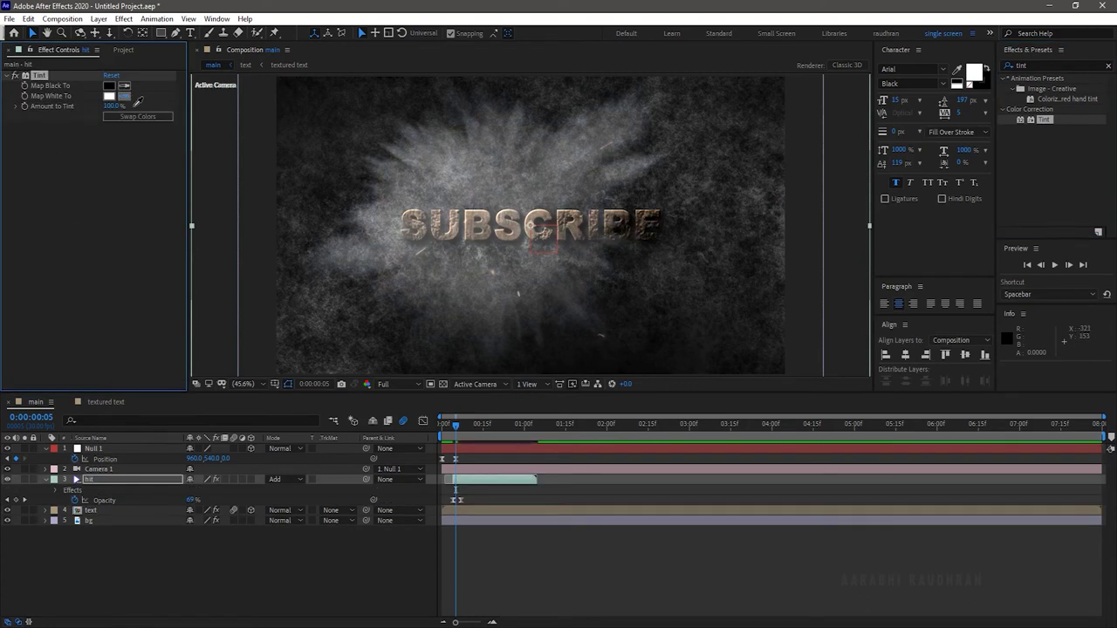
pyautogui.click(625, 216)
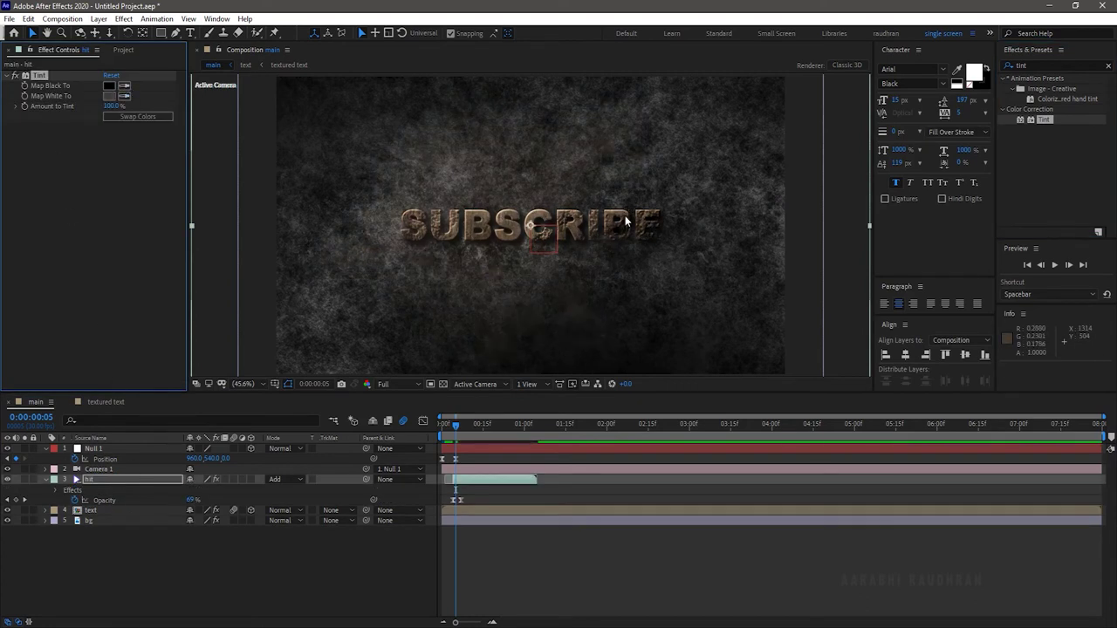
pyautogui.click(728, 575)
pyautogui.press('Home')
pyautogui.press('space')
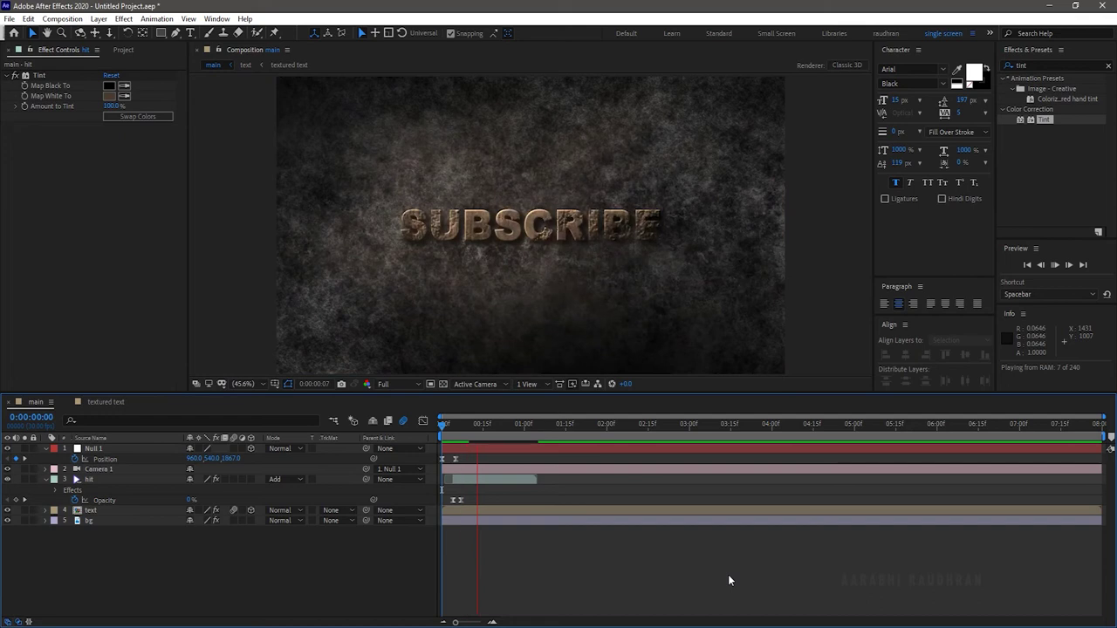
# Open the Tint's Map White To colour for editing and switch the colour picker to brightness mode
pyautogui.click(110, 97)
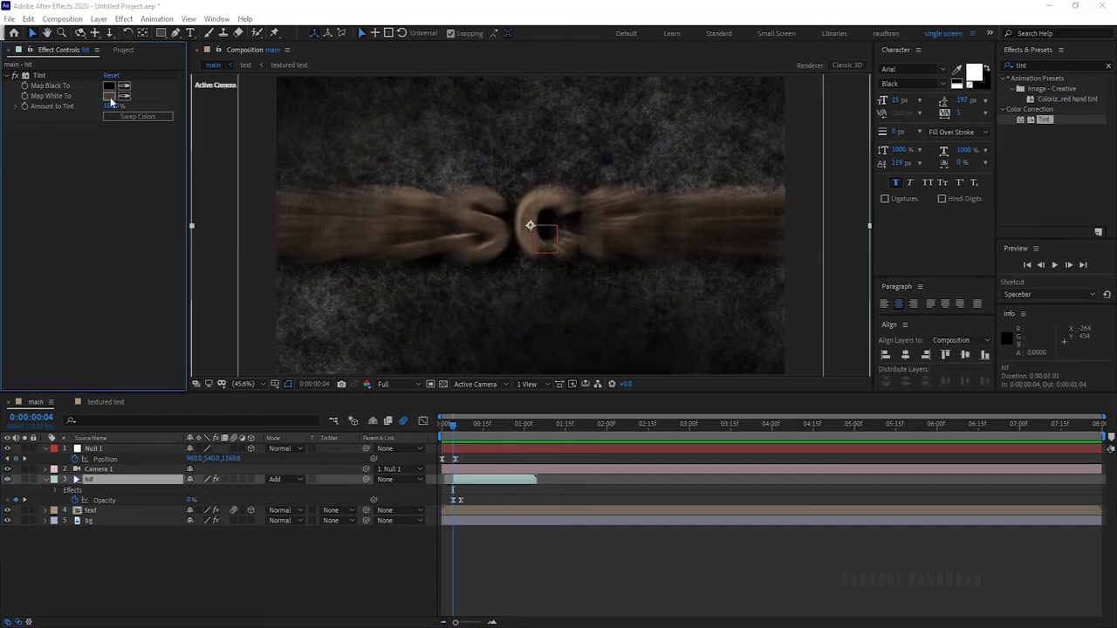
pyautogui.click(109, 97)
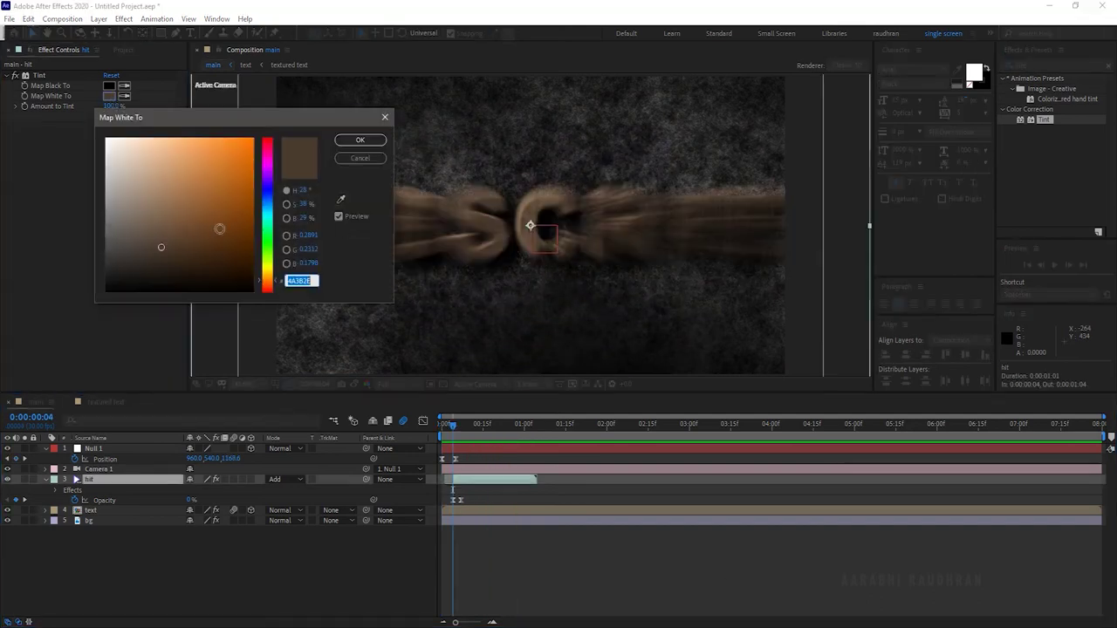
pyautogui.click(285, 219)
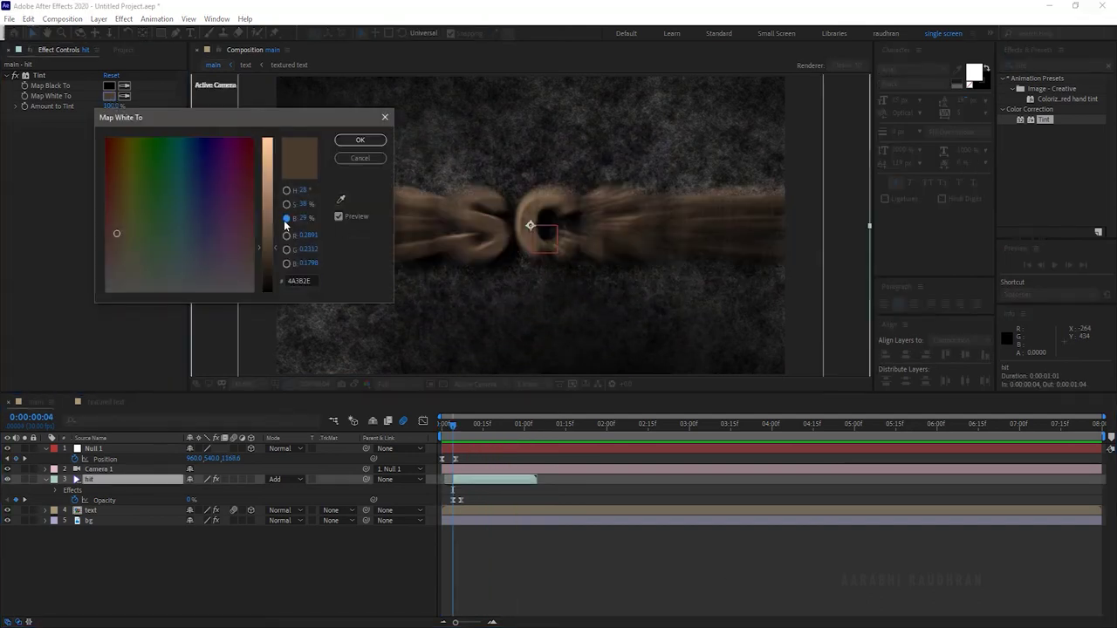